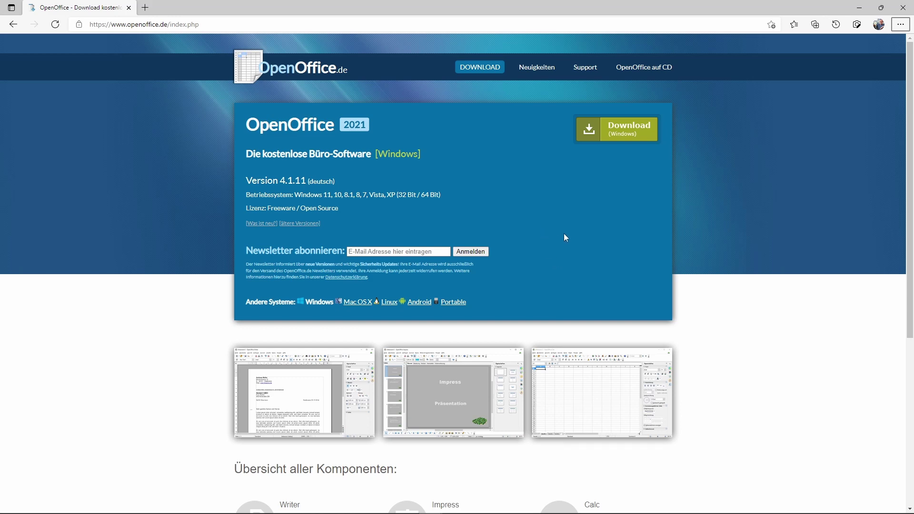
- Check the price of the OpenOffice CD version on its order page, then return to the download page
left_click(636, 72)
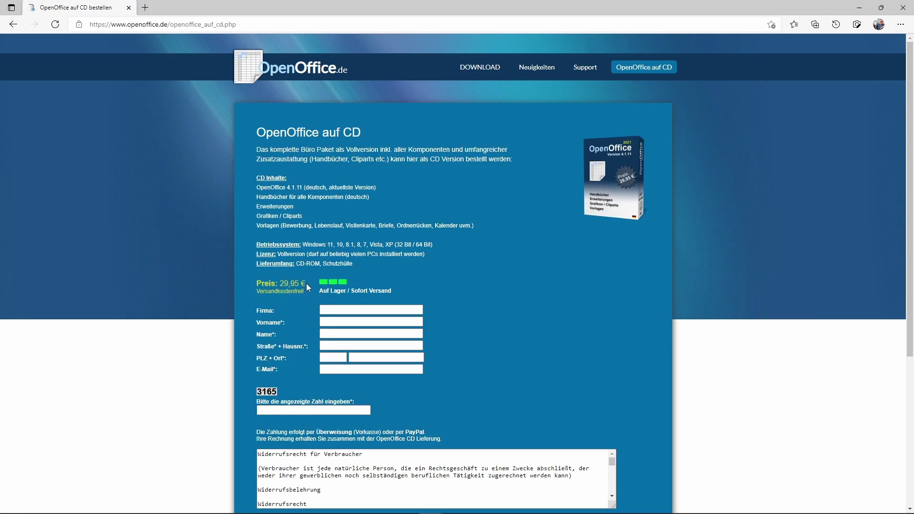
left_click_drag(307, 284, 255, 285)
left_click(483, 69)
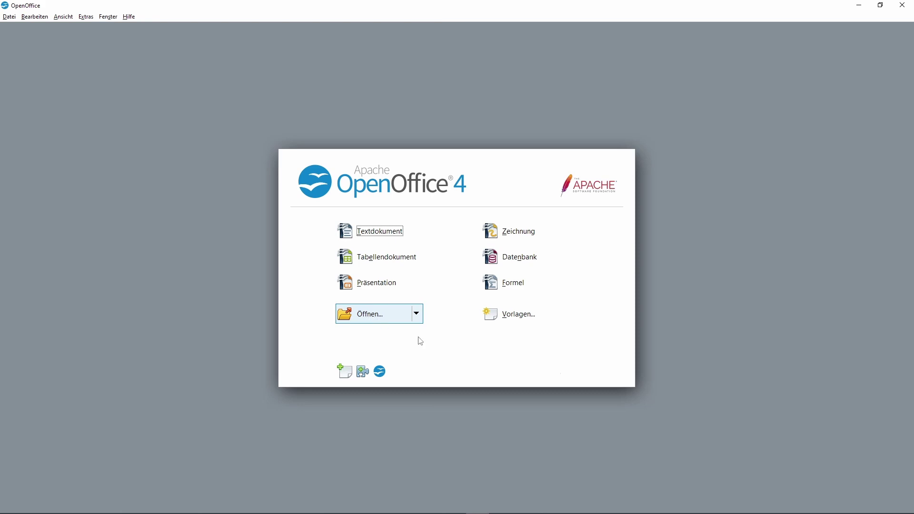
- In OpenOffice, look into the Meine Vorlagen template folder and follow the link for getting more templates online
left_click(514, 315)
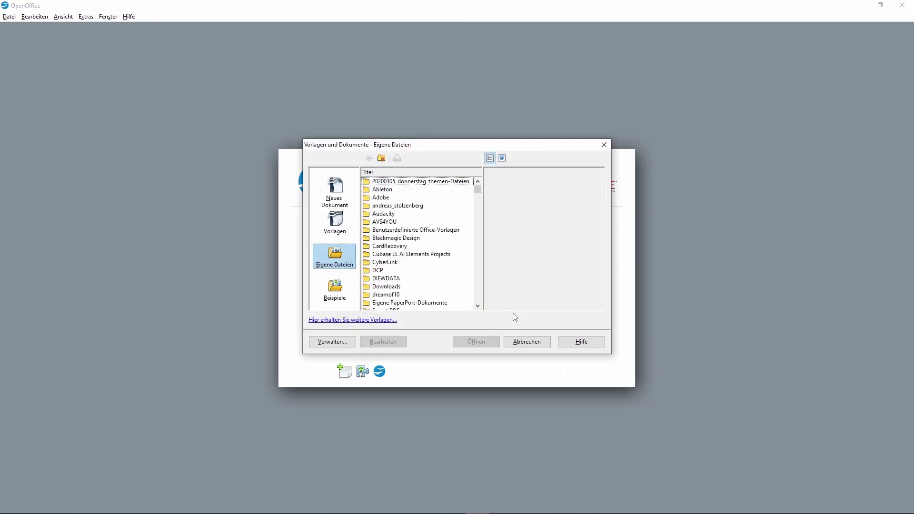
left_click(334, 220)
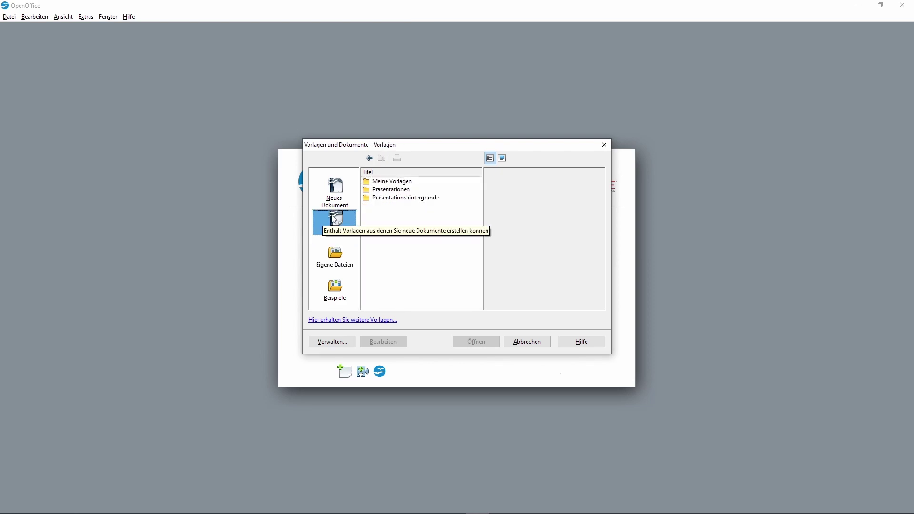
double_click(397, 183)
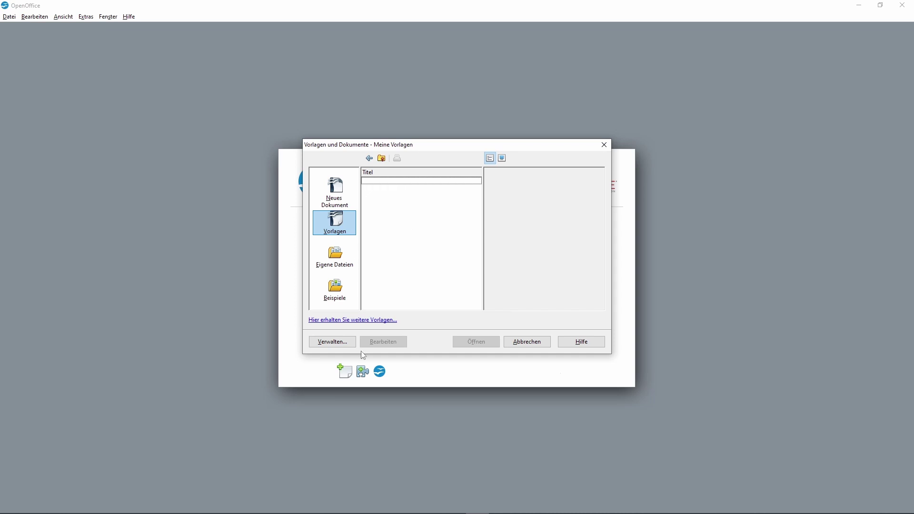
left_click(367, 324)
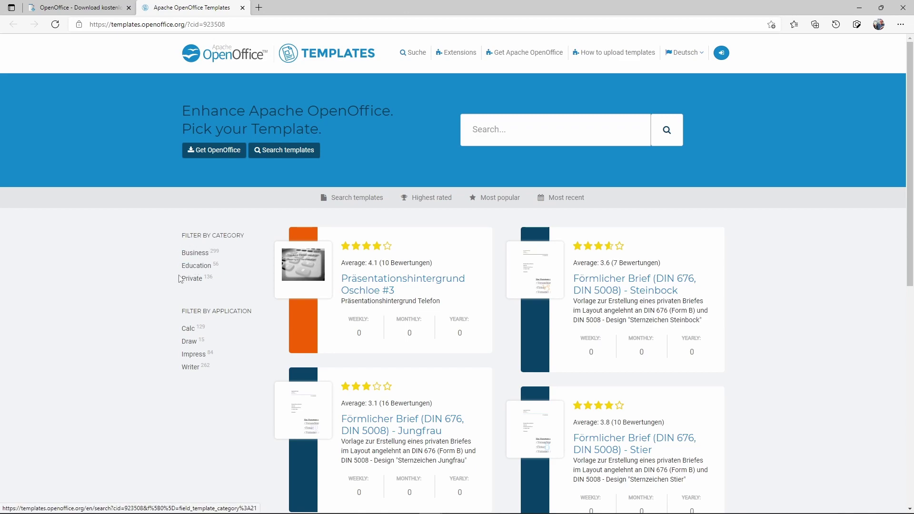
- Filter the online templates by the Writer application and look through the first page of results
left_click(192, 370)
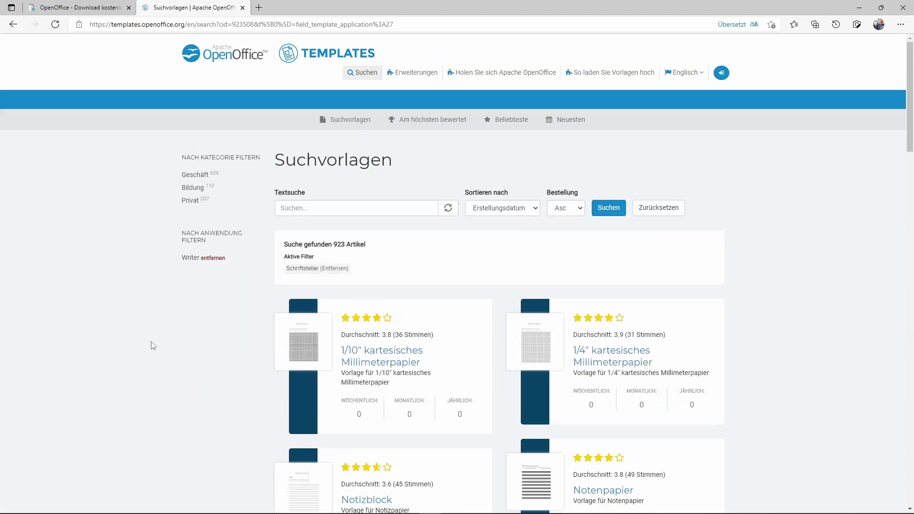
scroll(156, 342, "down", 5)
scroll(159, 343, "down", 5)
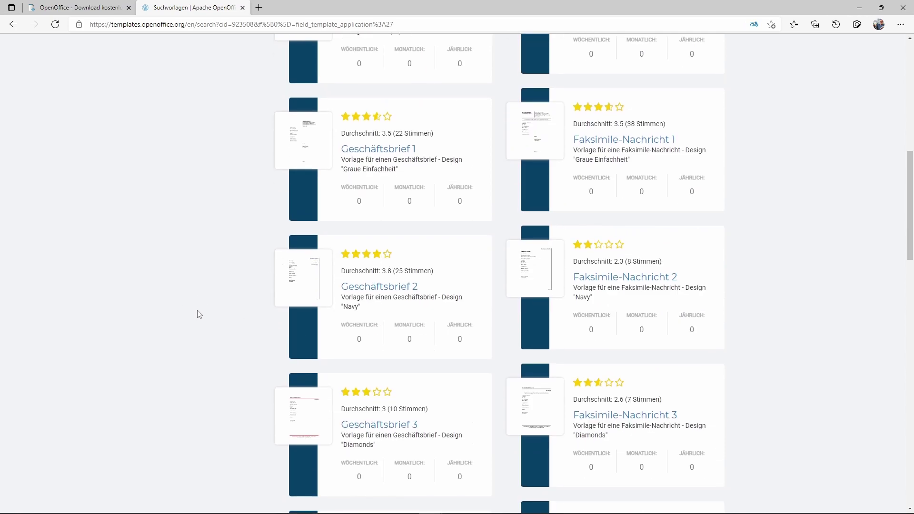
scroll(199, 312, "down", 4)
scroll(198, 304, "down", 3)
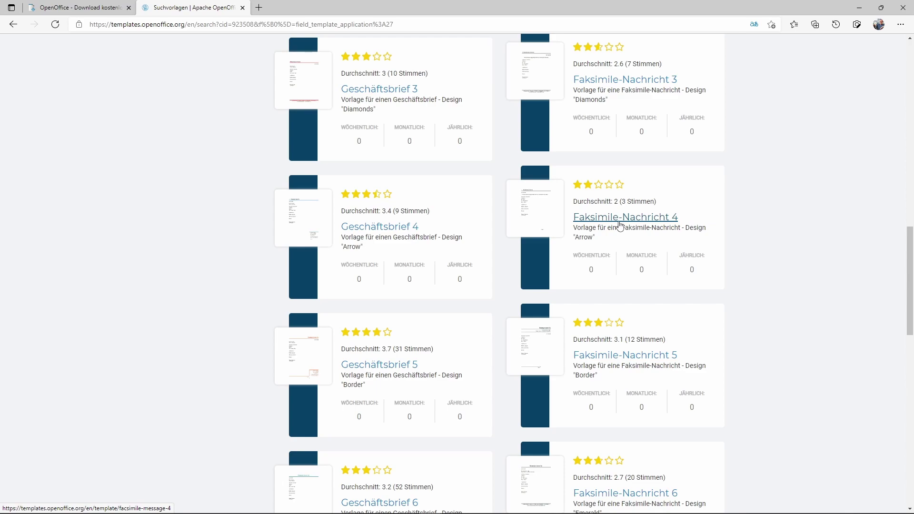
scroll(620, 226, "down", 8)
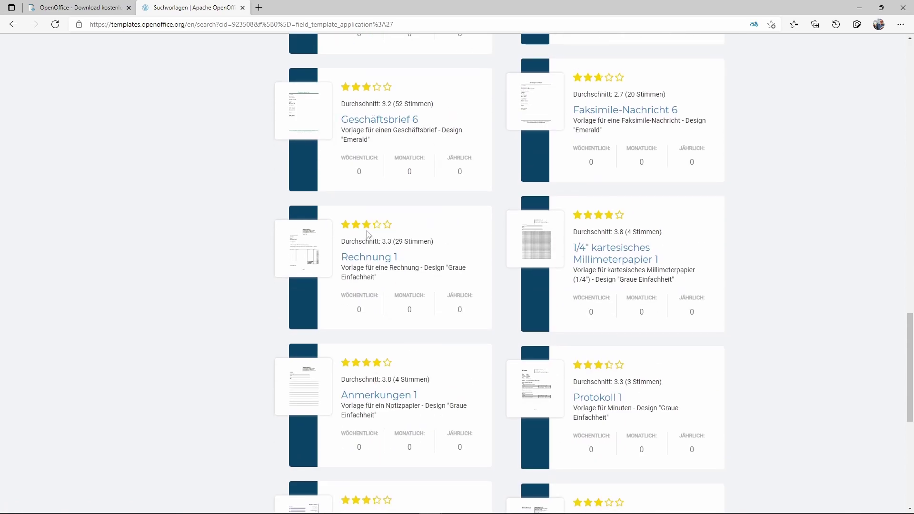
scroll(165, 276, "down", 4)
scroll(165, 276, "down", 4)
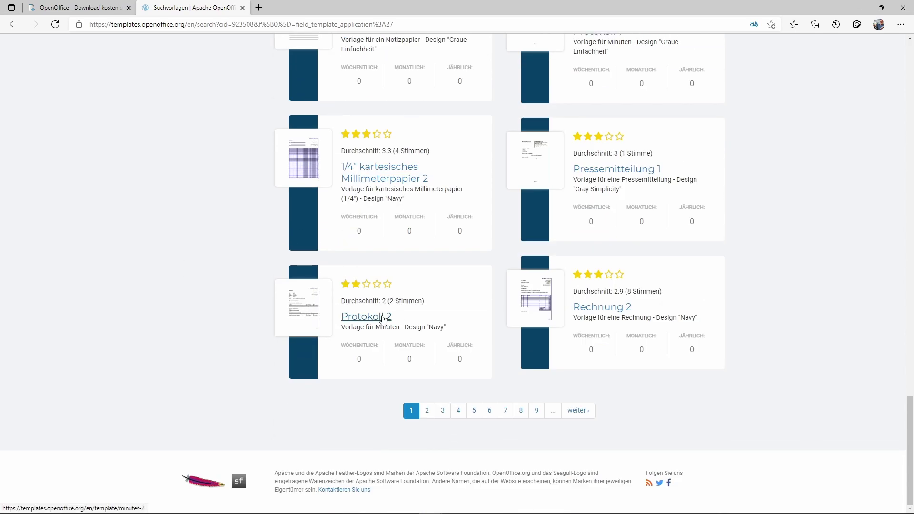
- Open the second page of Writer templates and look through the whole list
left_click(433, 413)
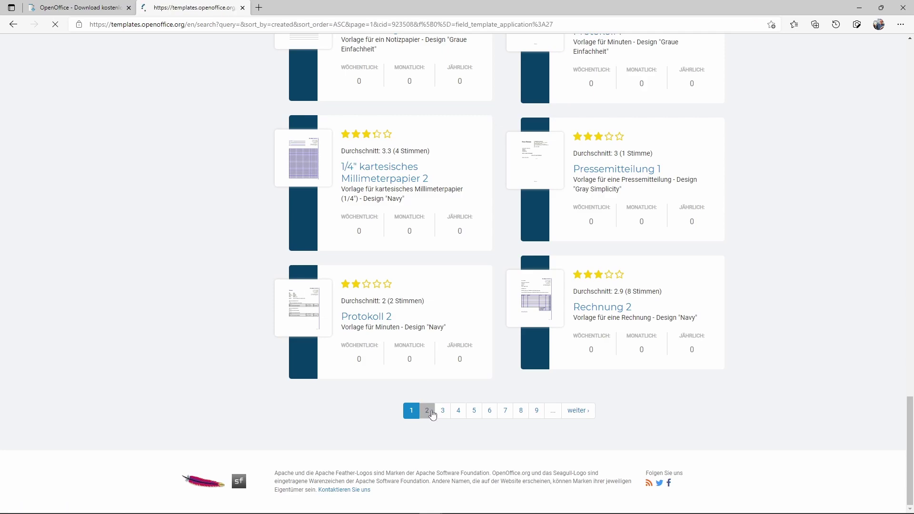
scroll(218, 364, "down", 4)
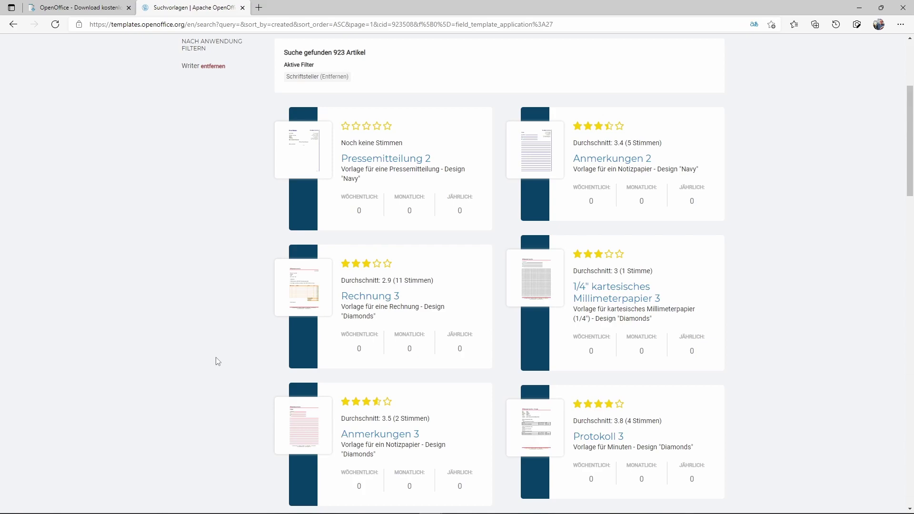
scroll(218, 363, "down", 5)
scroll(218, 362, "down", 4)
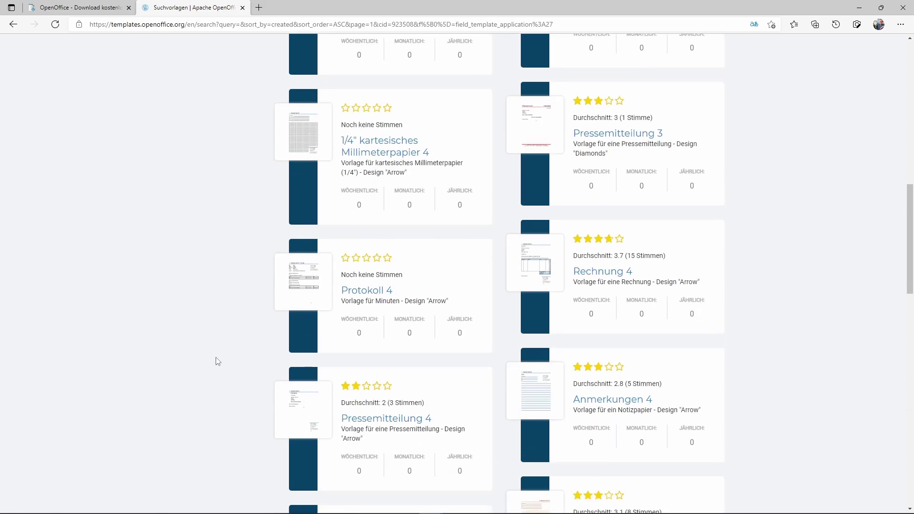
scroll(218, 362, "down", 8)
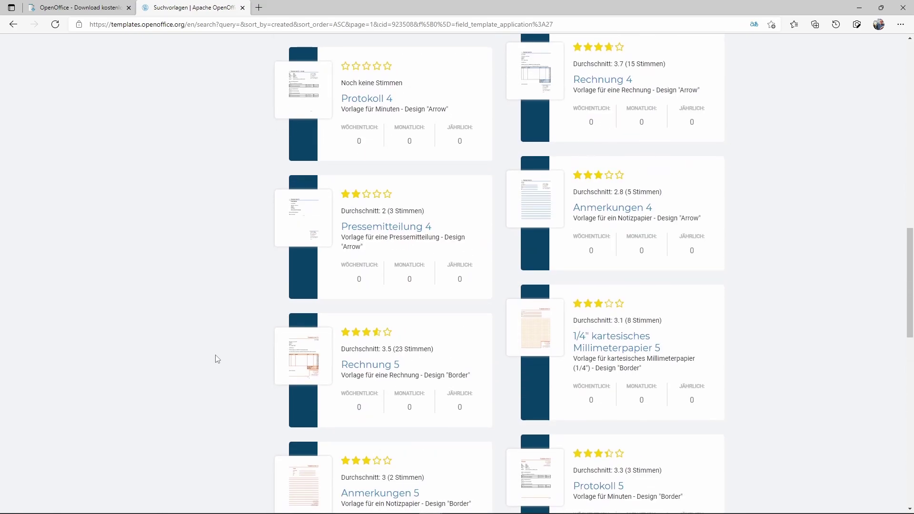
scroll(431, 407, "down", 6)
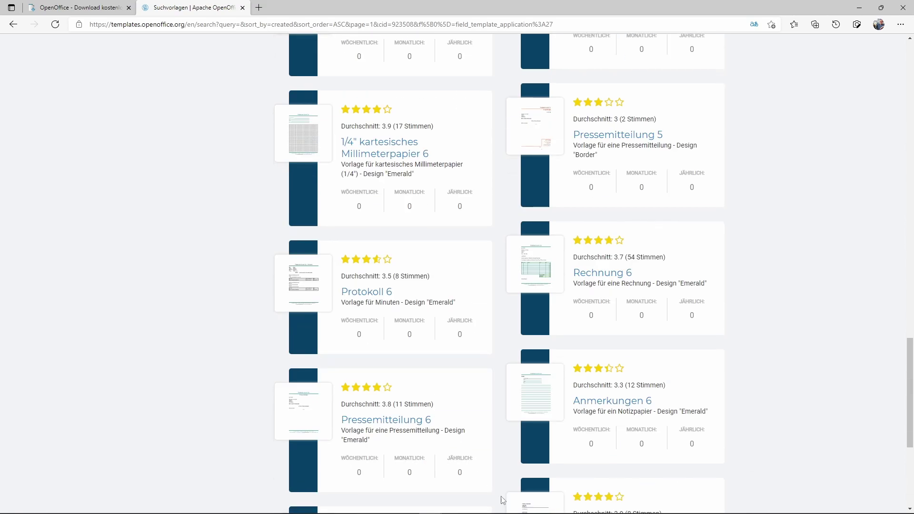
scroll(460, 511, "down", 5)
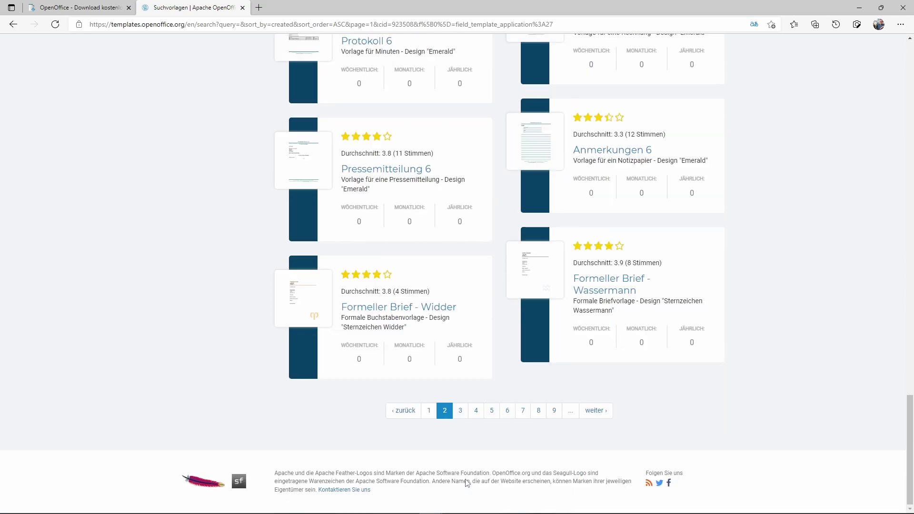
- Return to the first page of Writer templates and open the details of the Geschäftsbrief 2 template
left_click(428, 411)
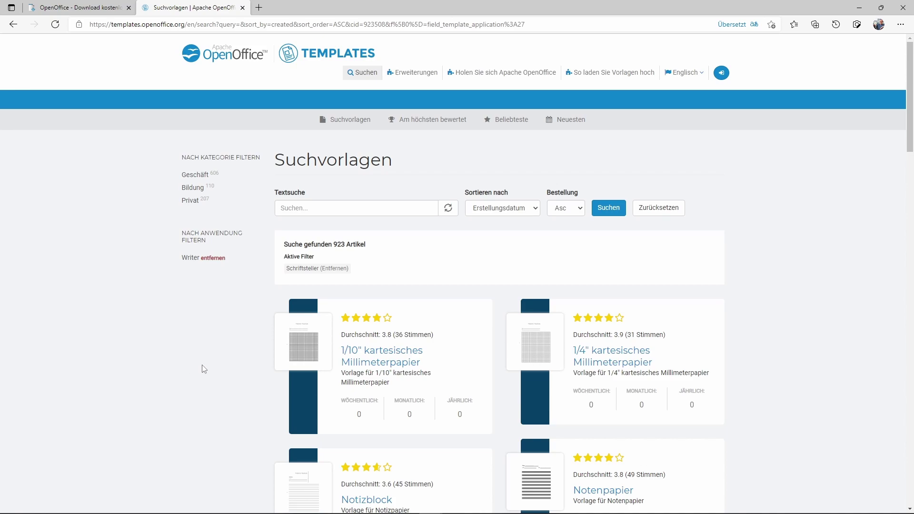
scroll(220, 377, "down", 6)
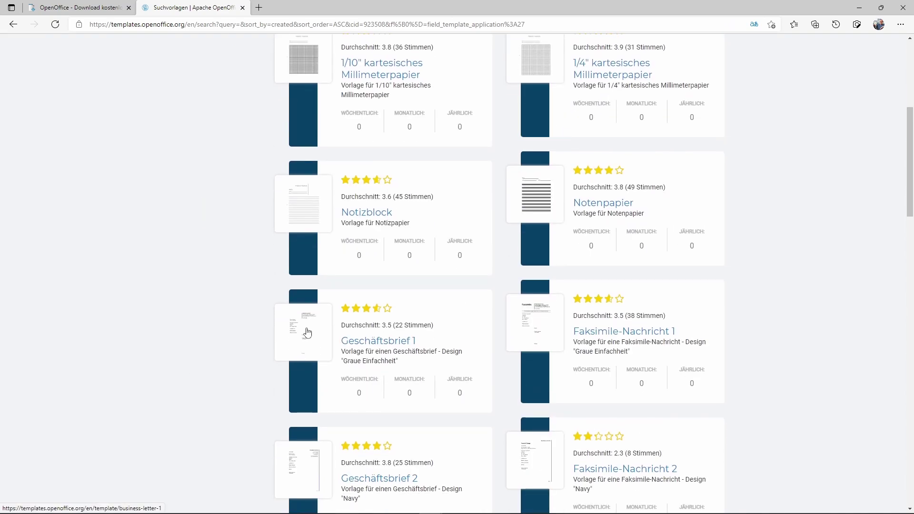
left_click(302, 459)
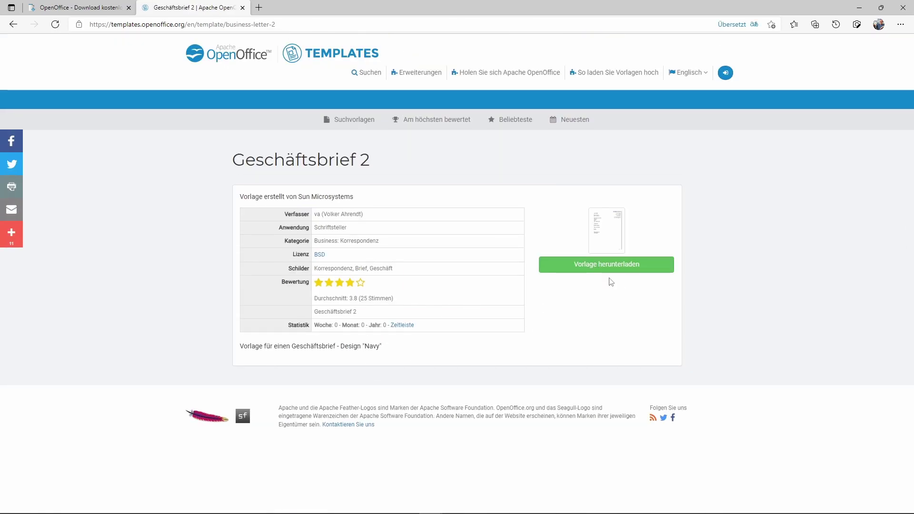
- Request the Geschäftsbrief 2 template download, accept the SourceForge privacy terms and look over the download page
left_click(593, 263)
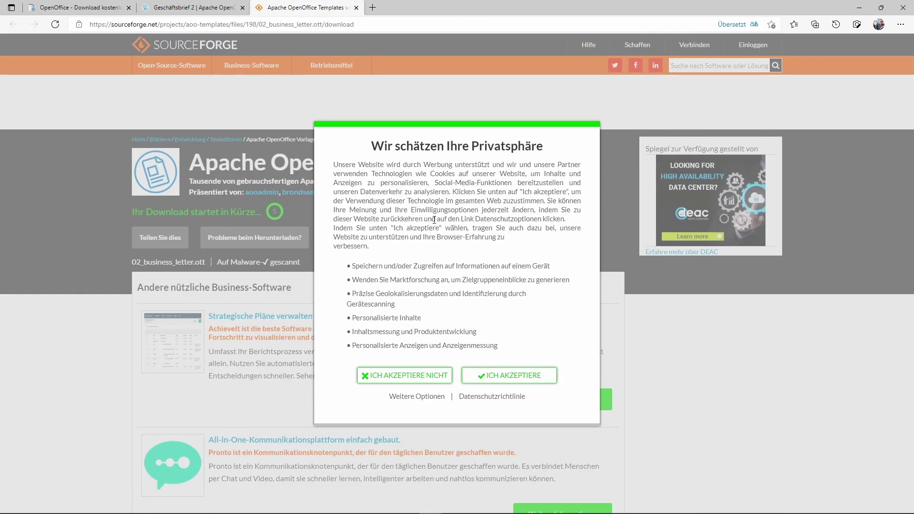
left_click(501, 379)
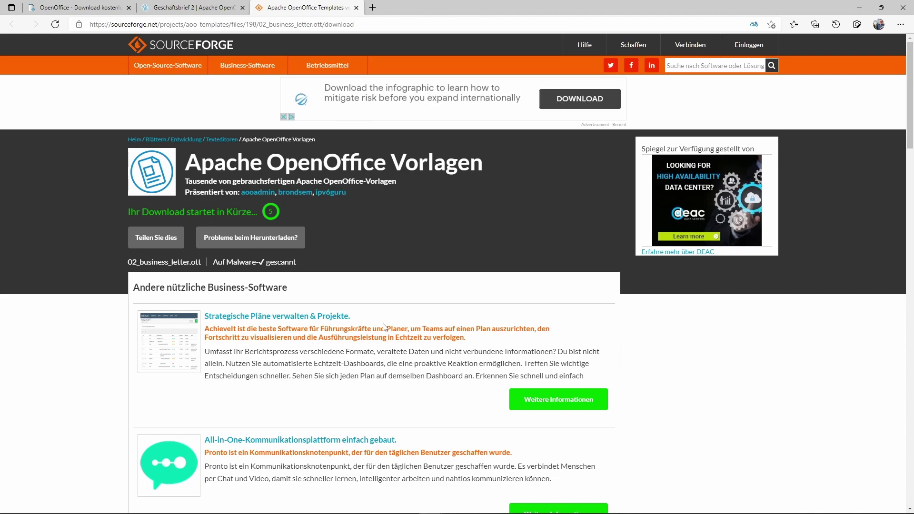
scroll(260, 327, "down", 12)
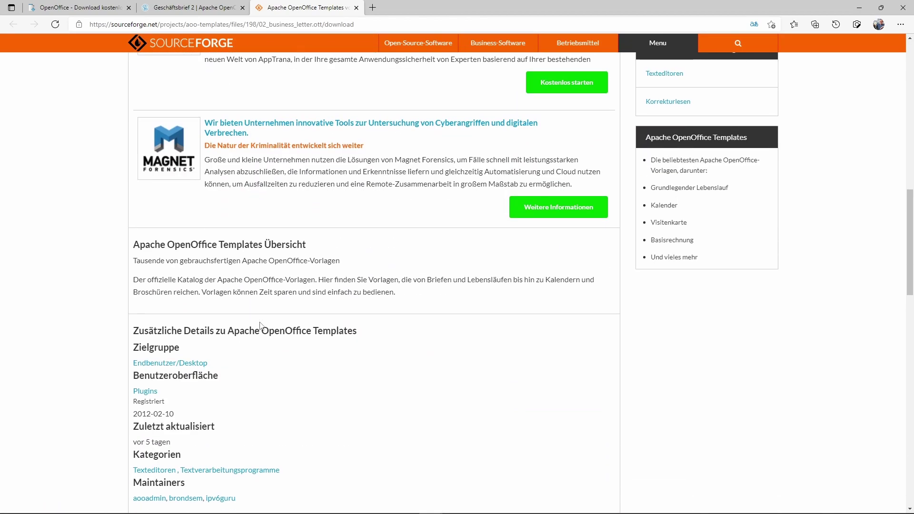
scroll(260, 326, "up", 6)
scroll(260, 326, "up", 5)
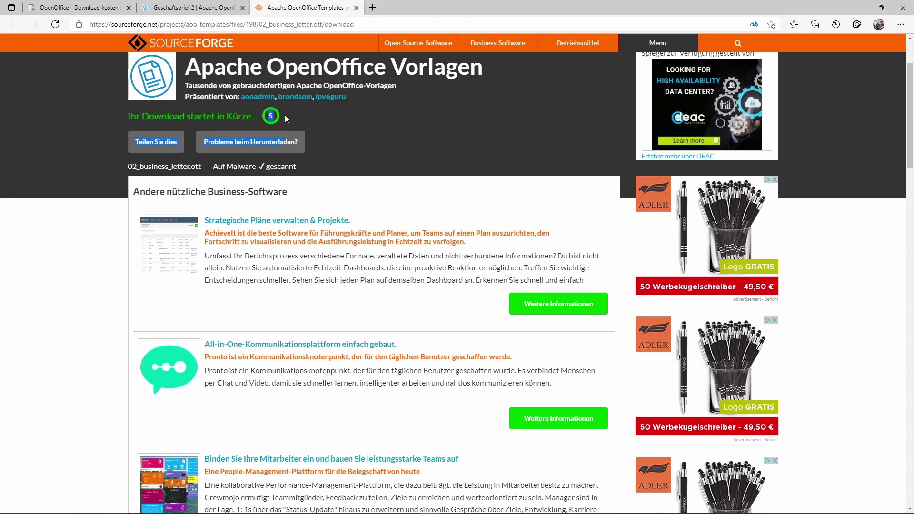
- Open the help for download problems and request the template file through the direct link
left_click(322, 122)
left_click(249, 143)
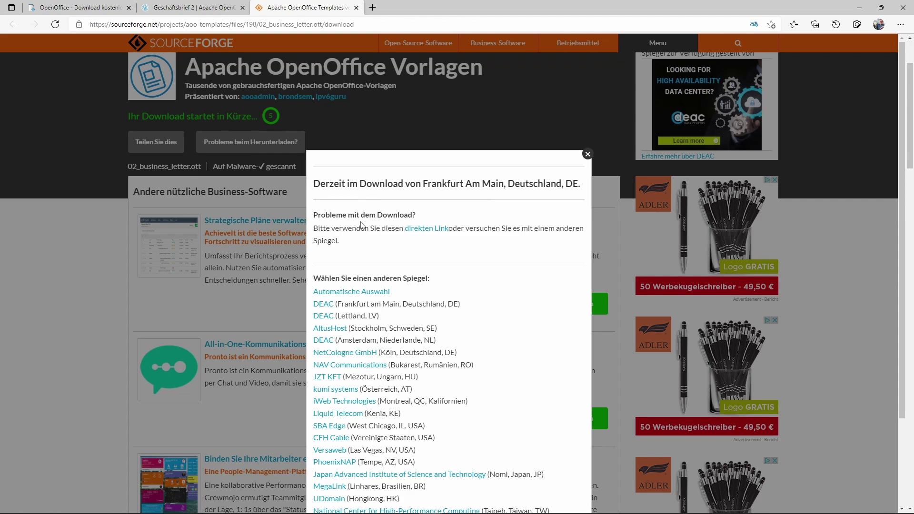
left_click(427, 231)
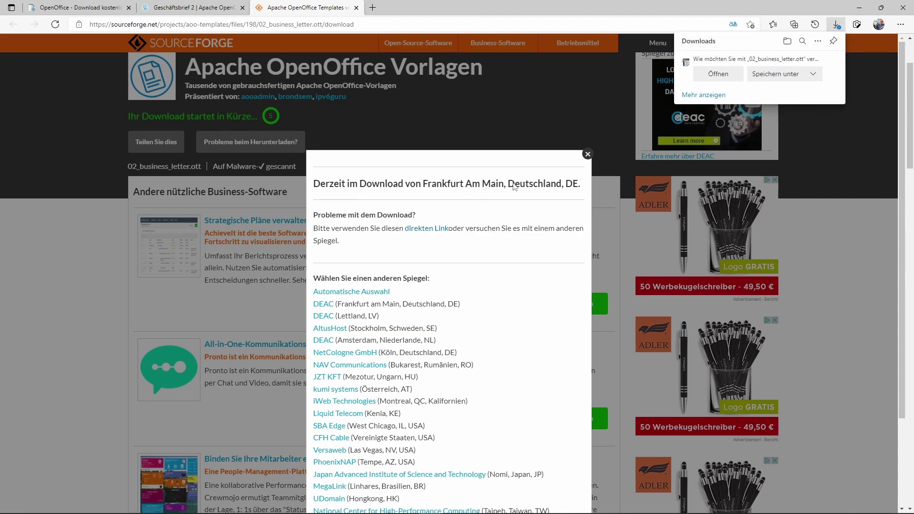
- Save the template as 02_business_letter.ott in the Downloads folder
left_click(767, 75)
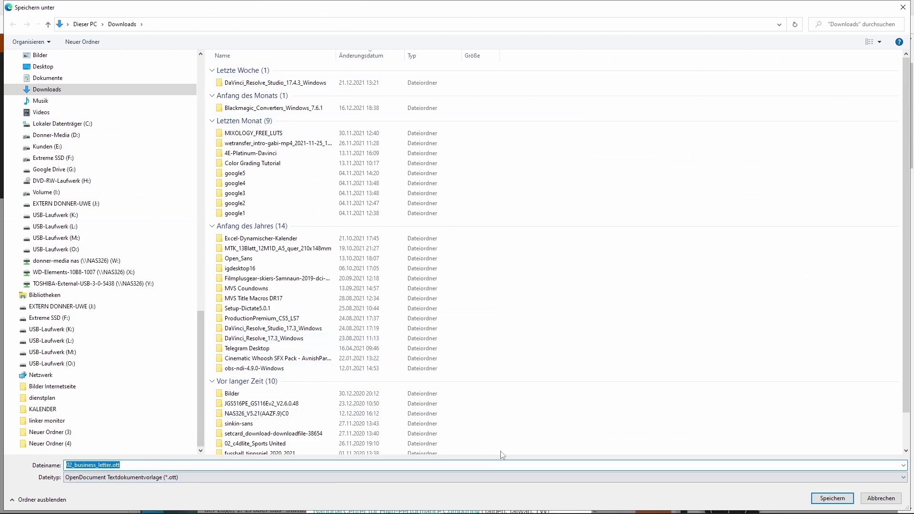
left_click(132, 469)
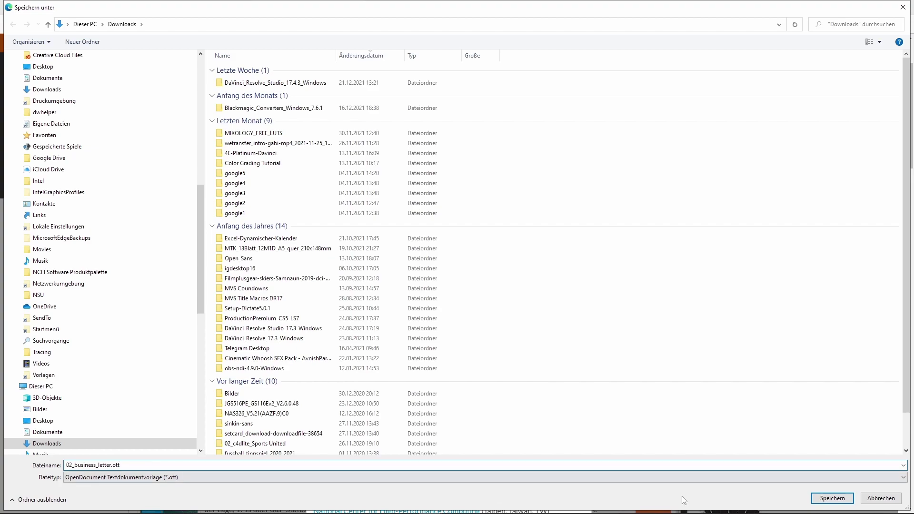
left_click(840, 499)
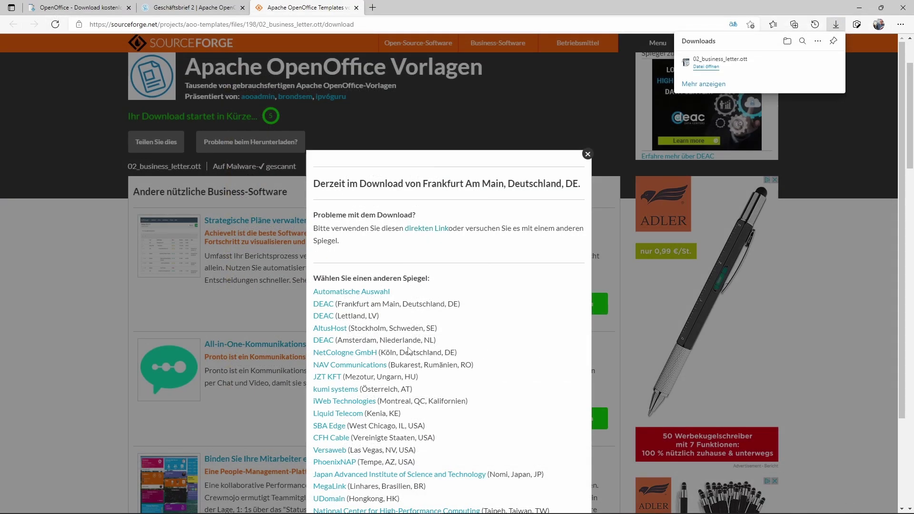
- Open the downloaded 02_business_letter.ott in OpenOffice Writer and cancel the recipient selection for the template
left_click(704, 67)
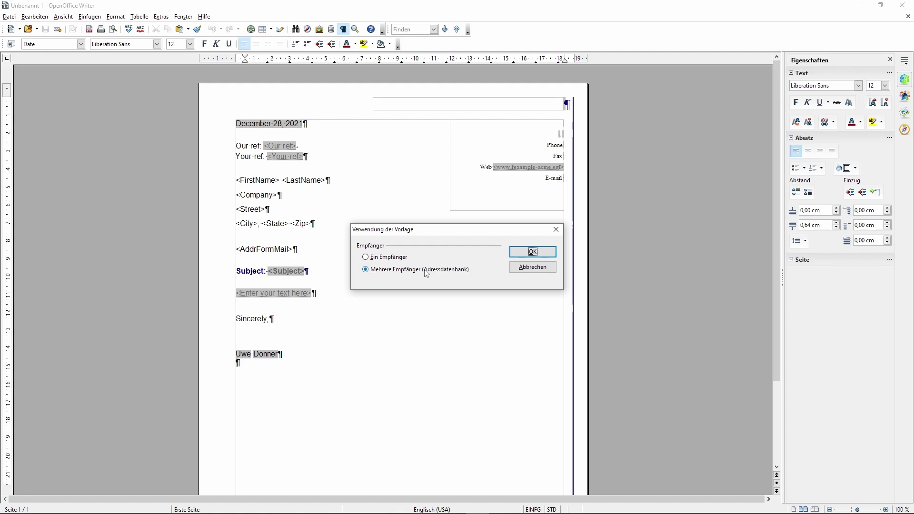
left_click(524, 268)
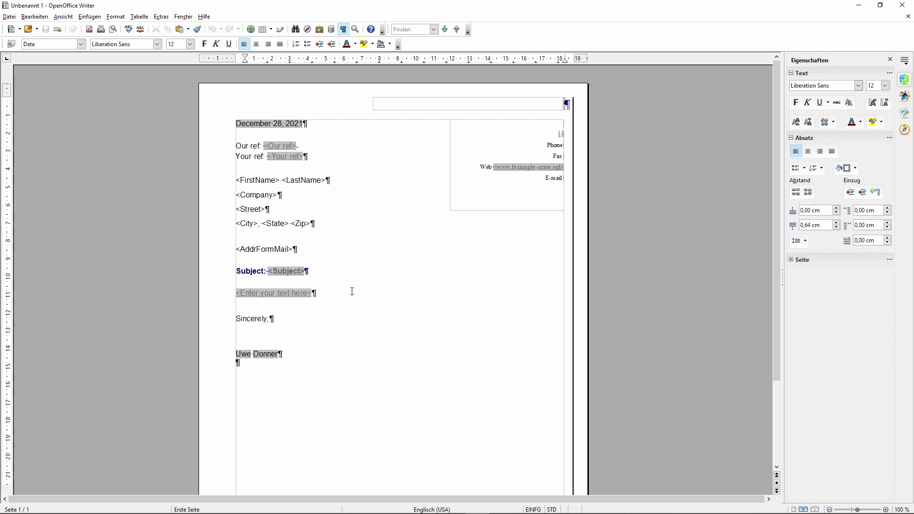
- Show the data sources and open the biblio table of the Bibliography database
left_click(332, 29)
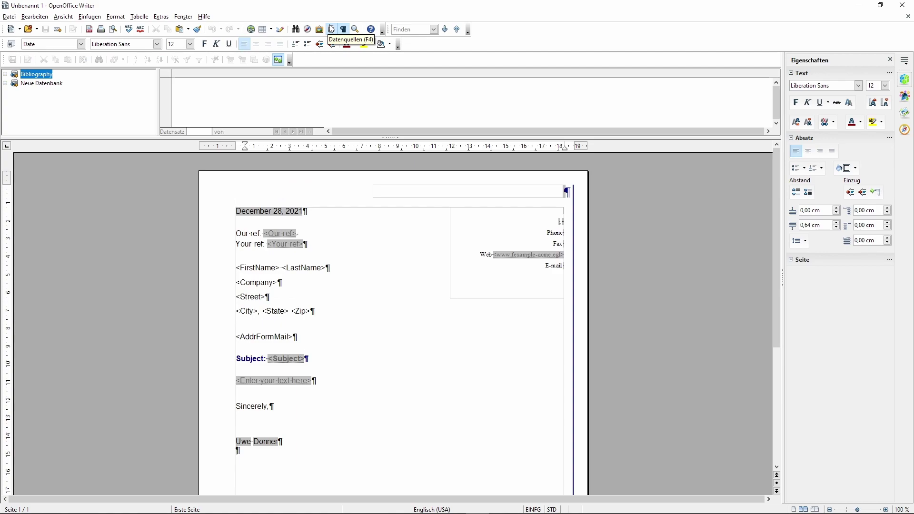
double_click(41, 76)
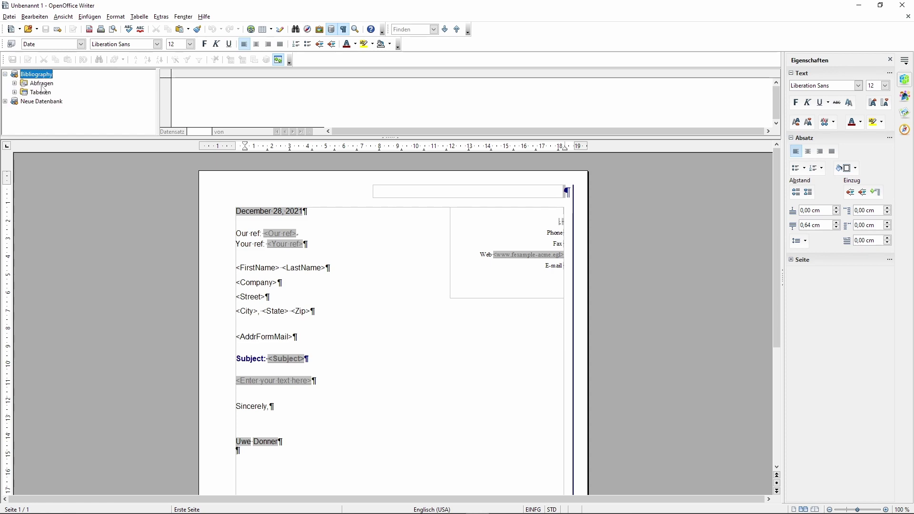
double_click(41, 92)
left_click(46, 102)
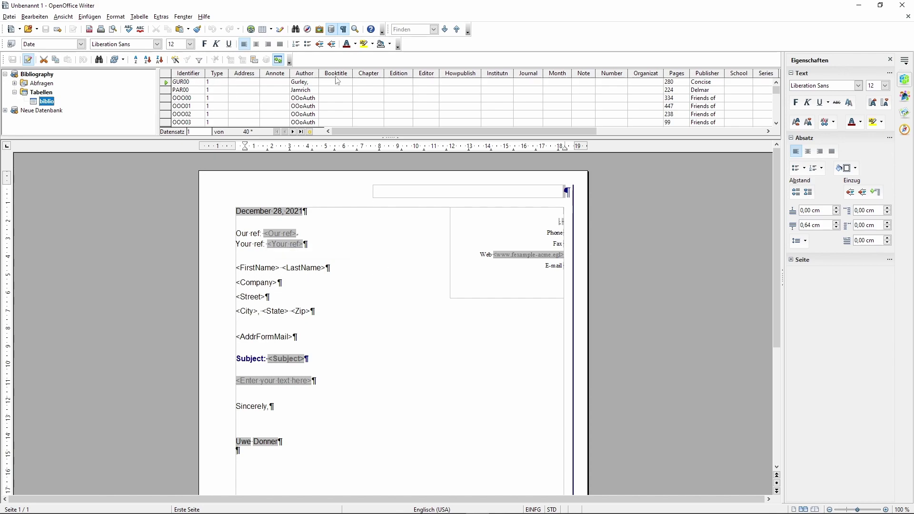
- Expand the Neue Datenbank source and open its Anlagegueter table
double_click(38, 111)
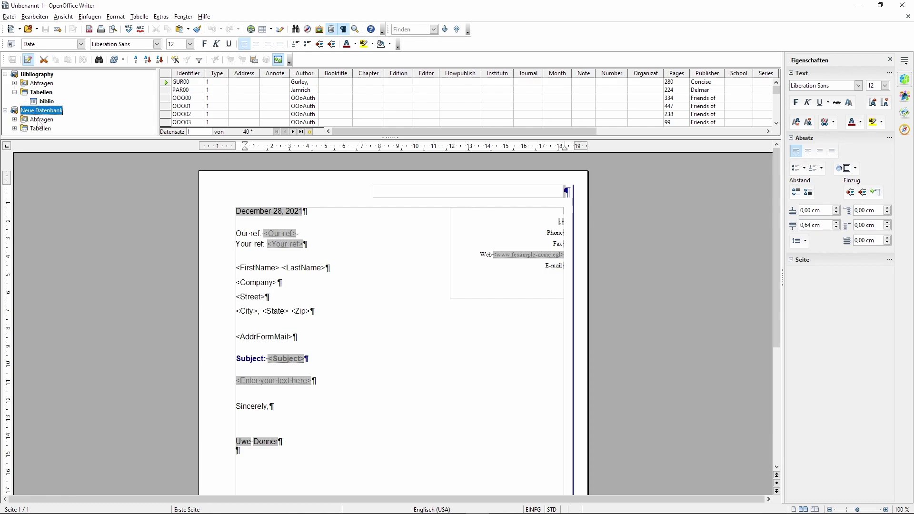
double_click(40, 121)
double_click(41, 129)
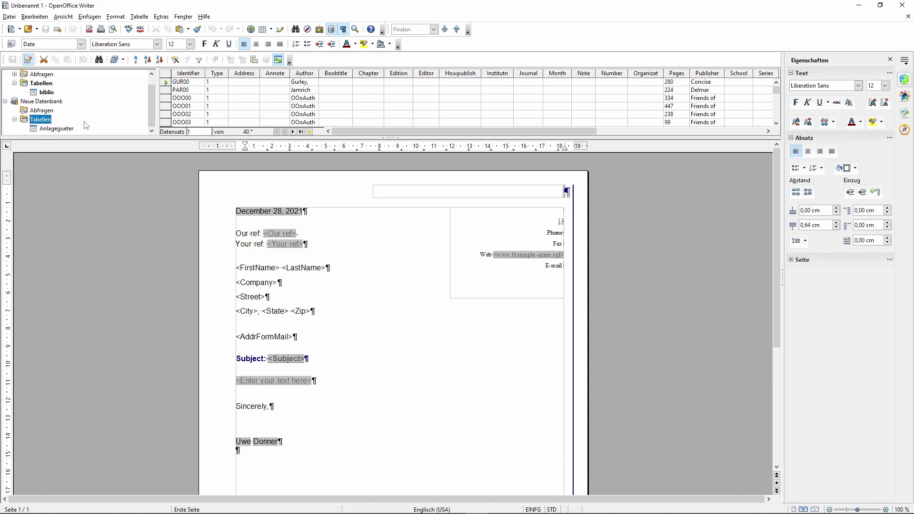
left_click(61, 127)
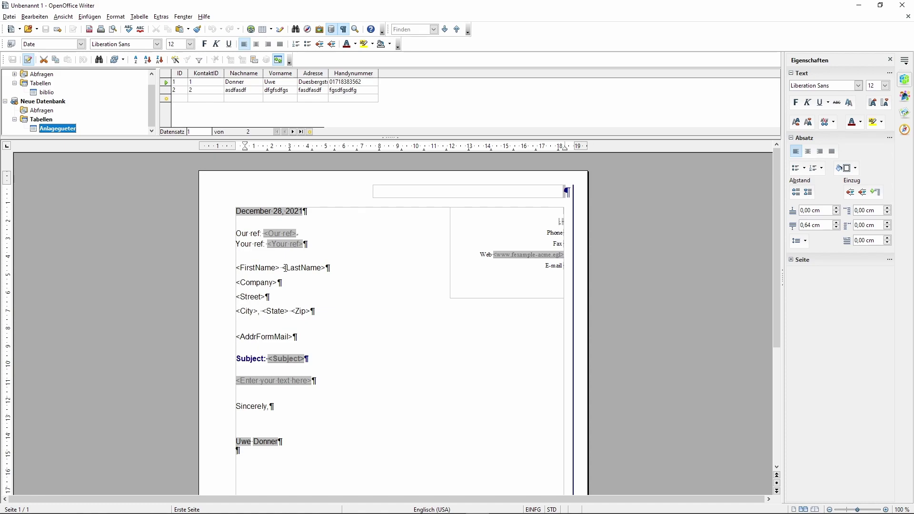
- Insert the Nachname database field in the recipient line and delete the <LastName> placeholder it replaces
left_click(242, 75)
left_click(242, 74)
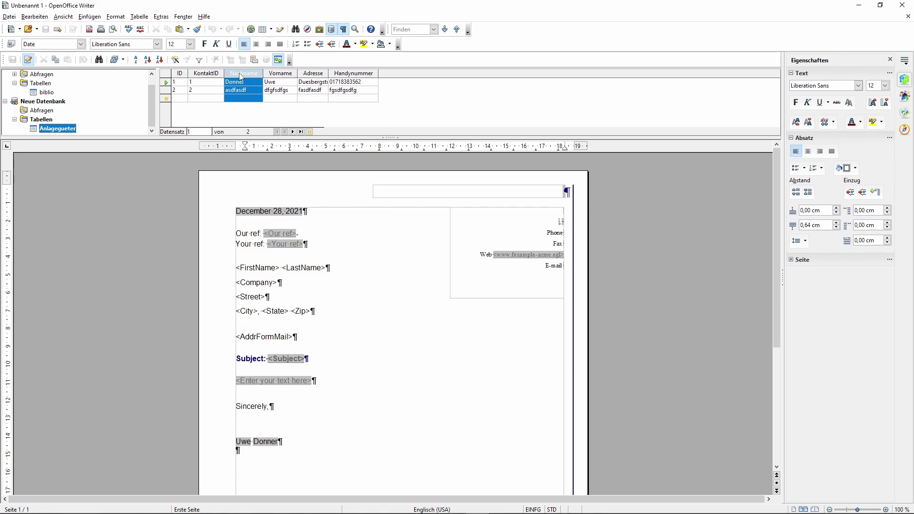
left_click_drag(242, 76, 341, 269)
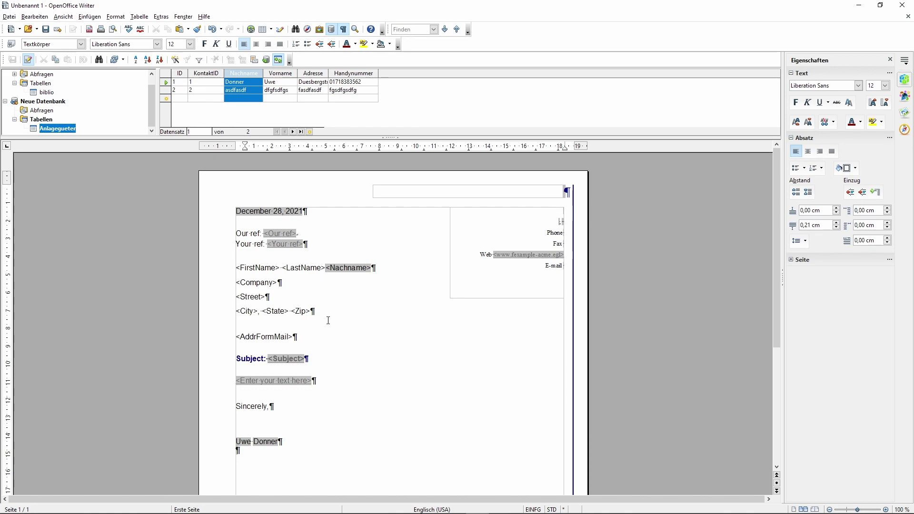
key("BackSpace")
key("BackSpace")
key("BackSpace")
key("BackSpace")
key("BackSpace")
key("BackSpace")
key("BackSpace")
key("BackSpace")
key("BackSpace")
key("BackSpace")
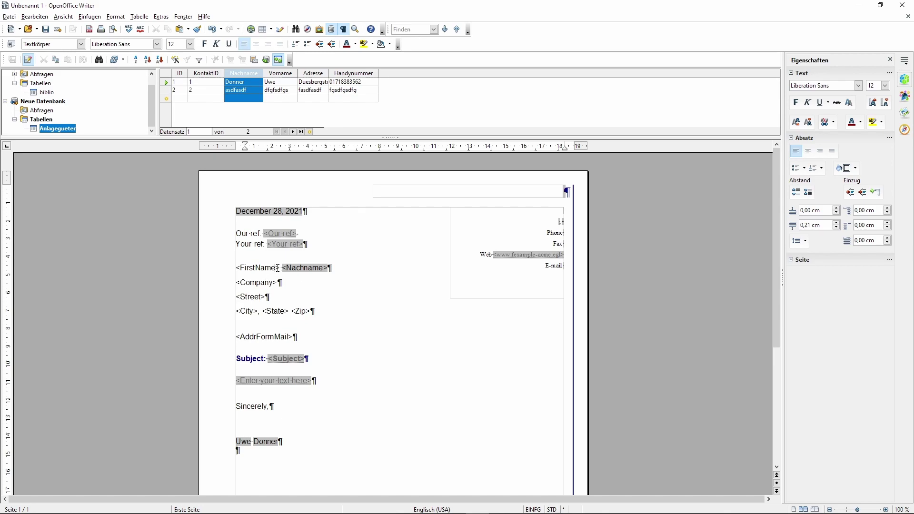
- Replace the <FirstName> placeholder in the recipient line with the Vorname database field
left_click_drag(280, 268, 235, 268)
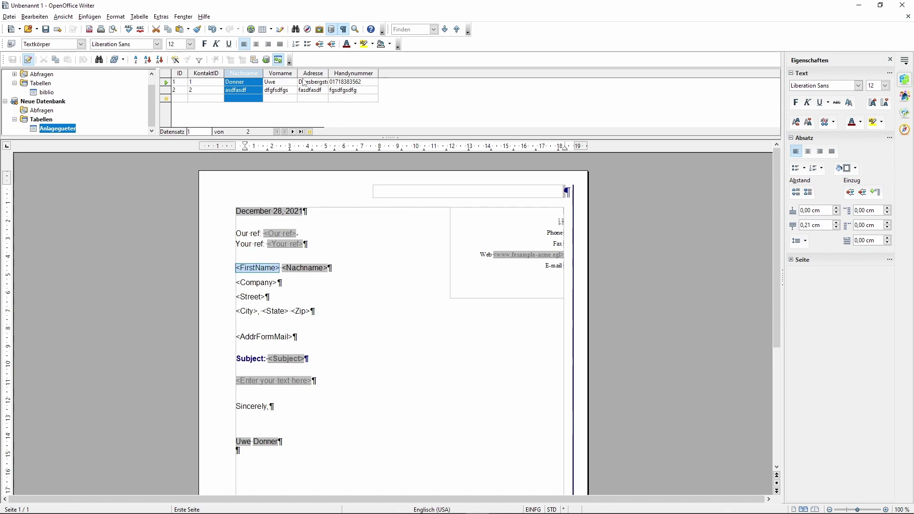
left_click_drag(279, 73, 219, 268)
key("Delete")
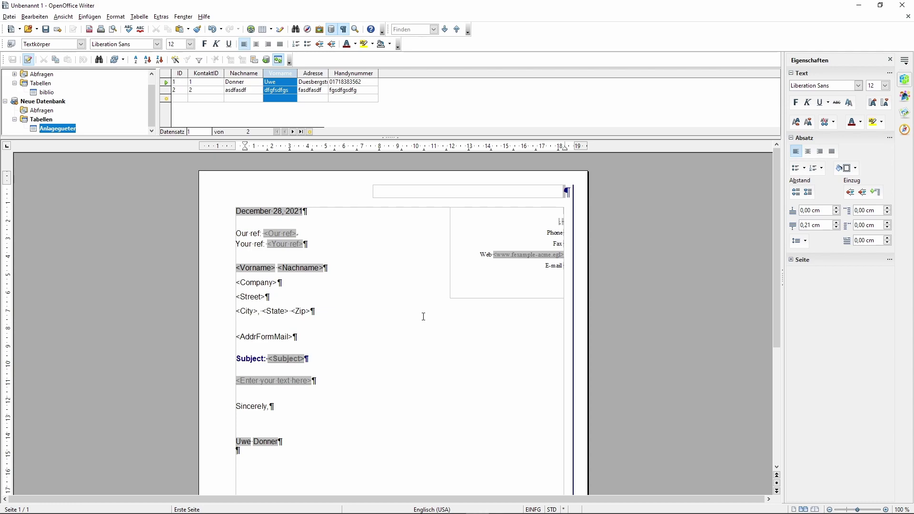
- Print the letter as a mail merge for all records, with output to a file as one single document
key("ctrl+p")
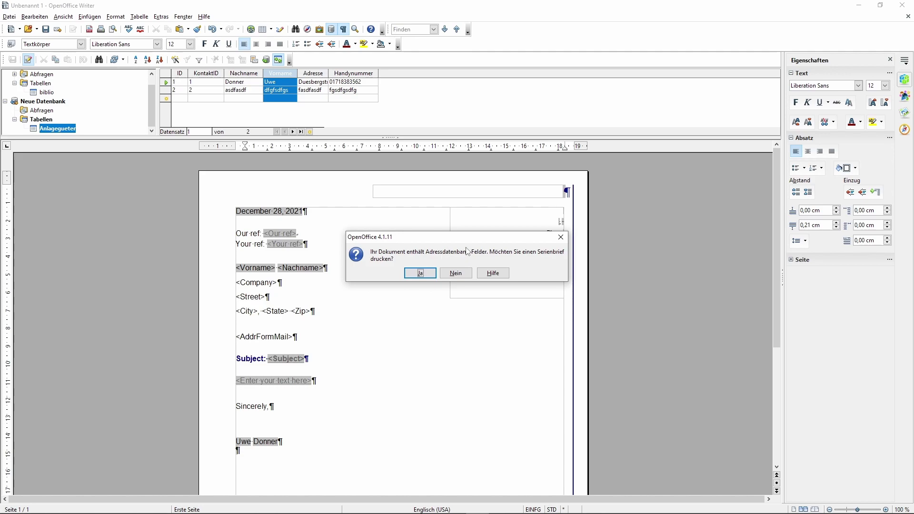
left_click(428, 275)
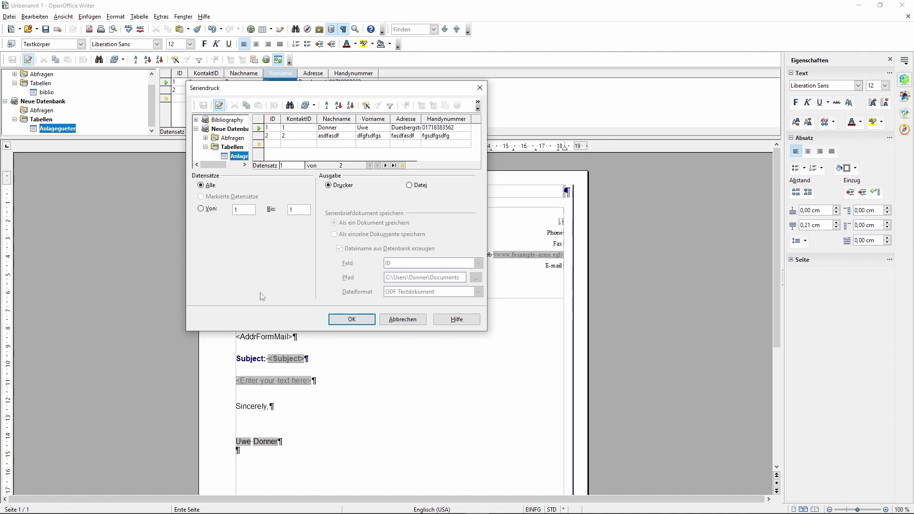
left_click(410, 186)
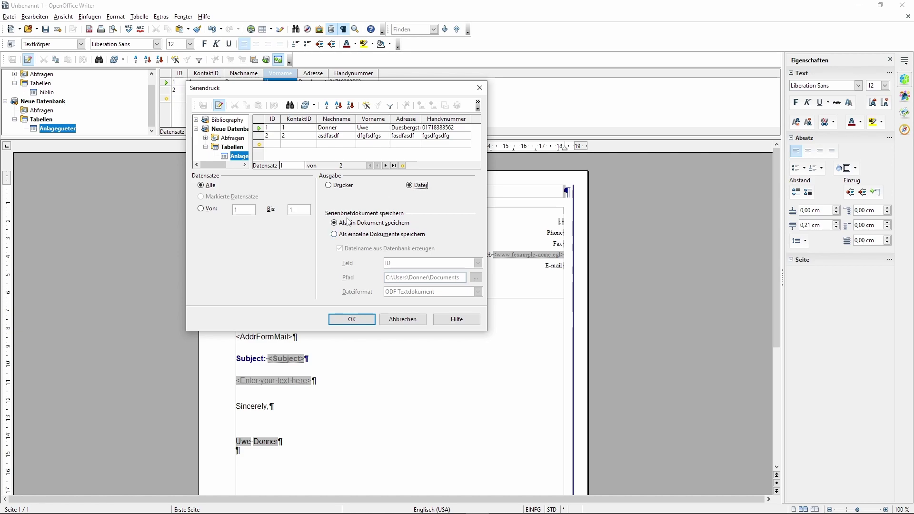
left_click(351, 319)
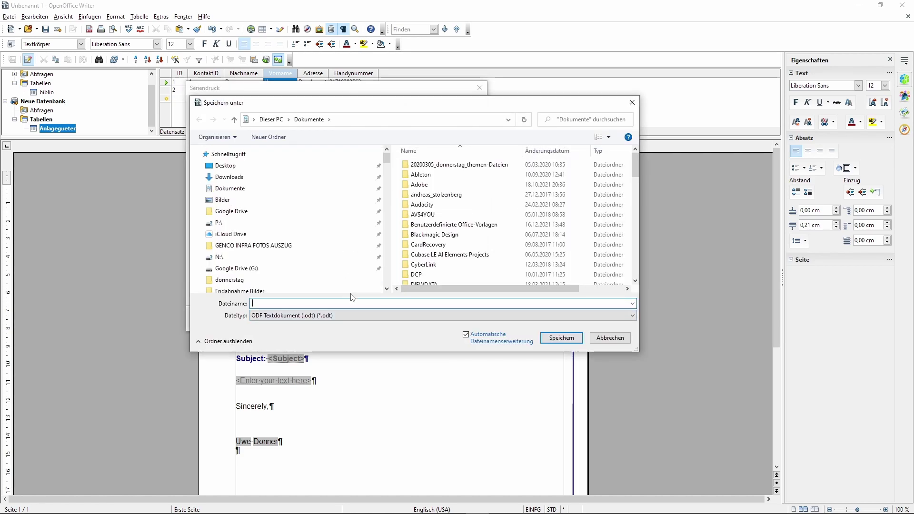
- Save the merged letters on the Desktop as an ODF text document named test
type("test")
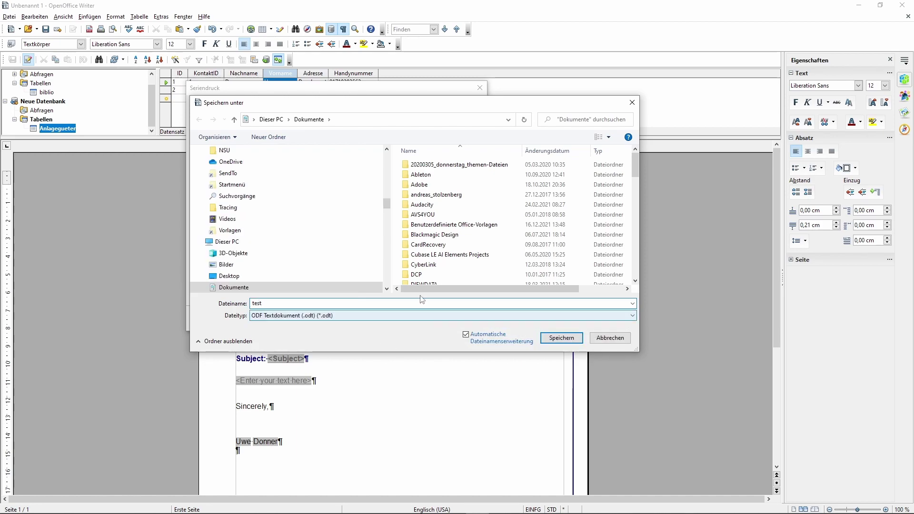
scroll(269, 181, "up", 5)
scroll(267, 181, "up", 5)
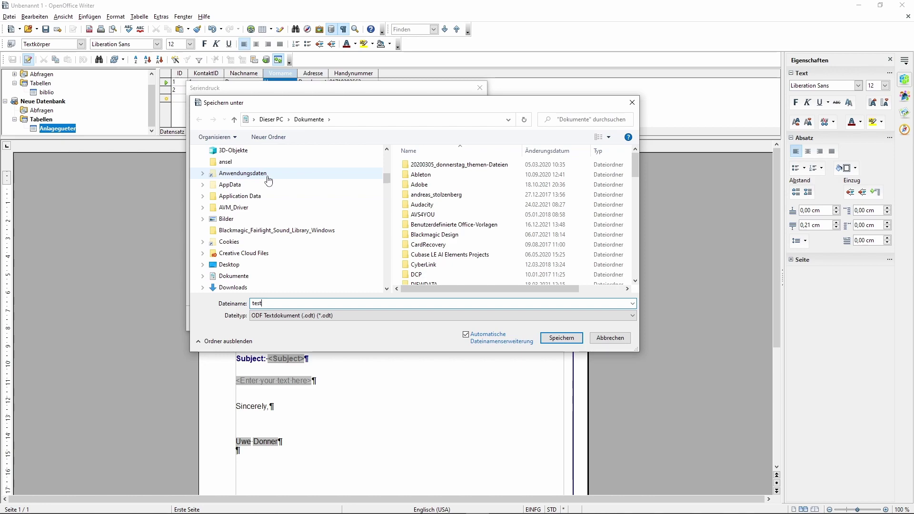
left_click(228, 170)
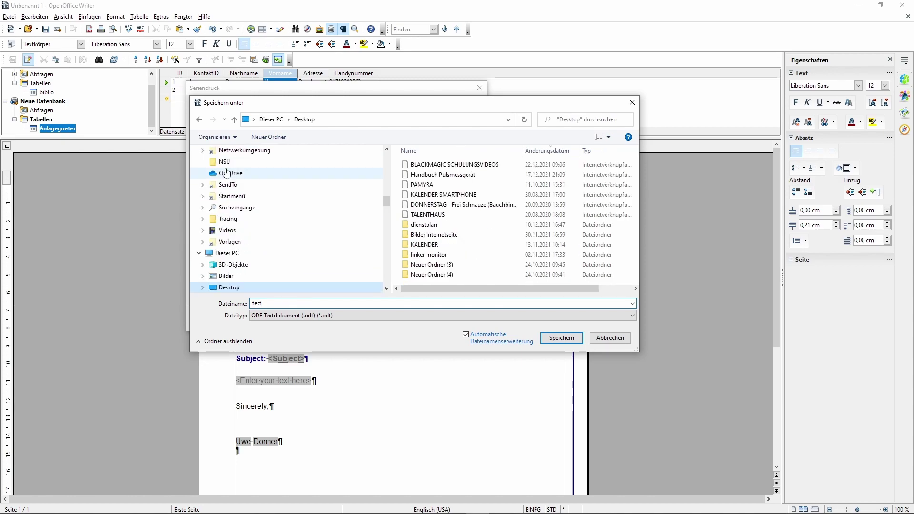
left_click(544, 341)
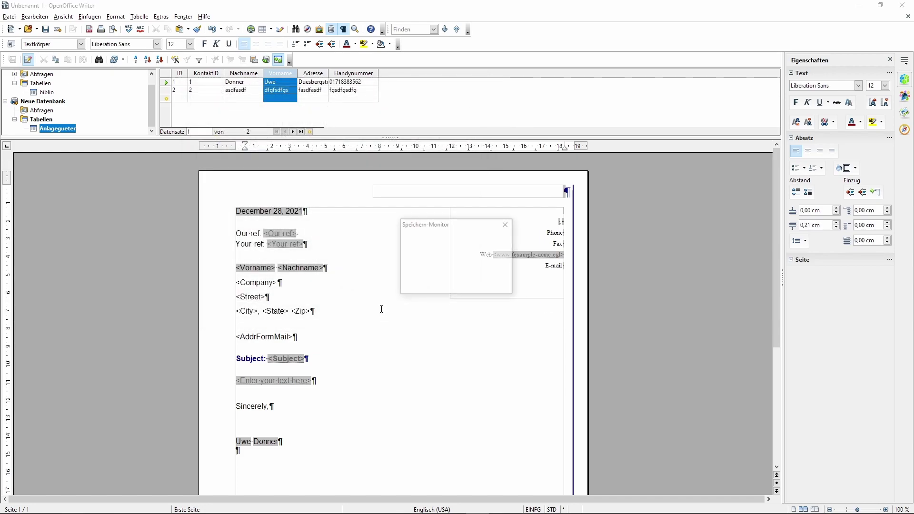
- Open the generated test.odt and check the recipient names in the merged letters
left_click(861, 10)
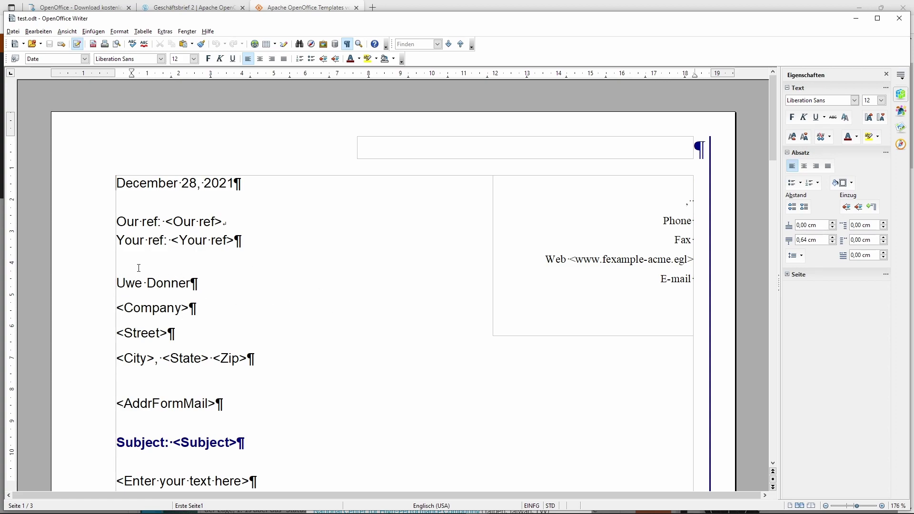
scroll(279, 300, "down", 20)
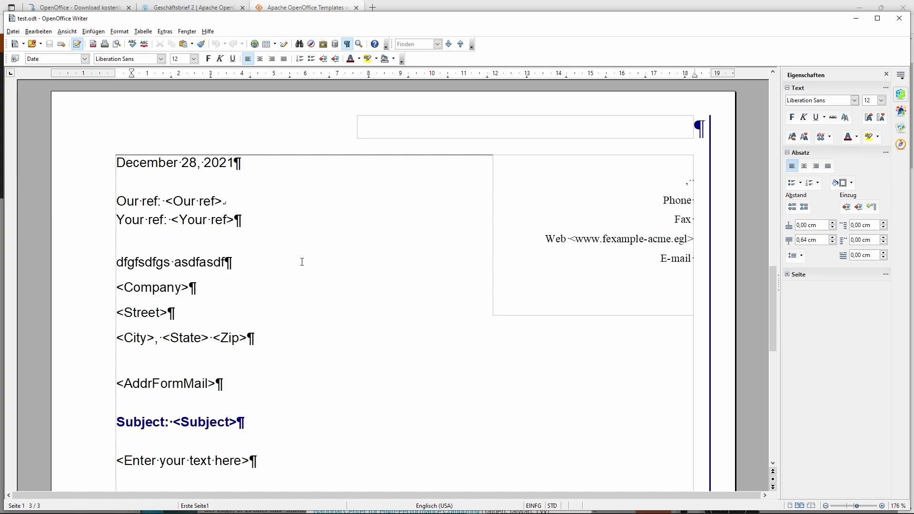
scroll(324, 251, "down", 8)
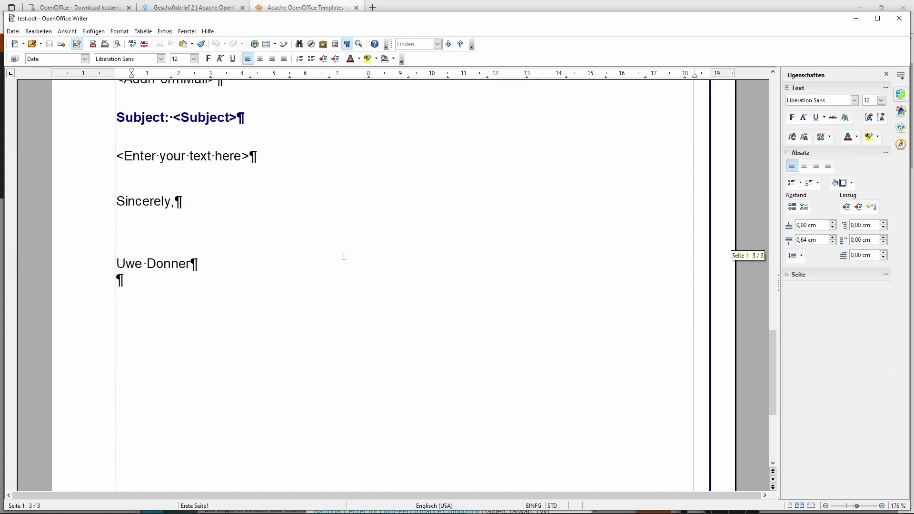
- Add two blank lines below the signature of the last letter and insert the photo of the man in the white hat from Bilder
left_click(231, 195)
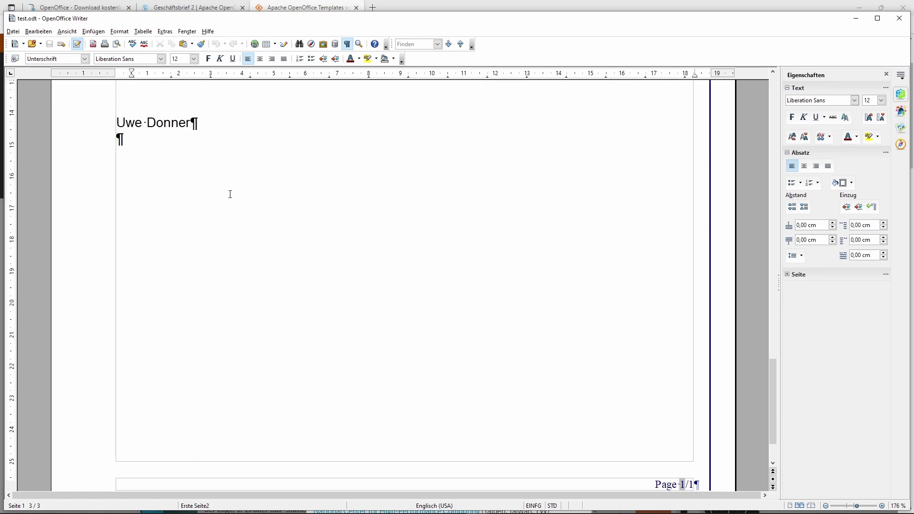
key("Return")
key("Return")
left_click(94, 33)
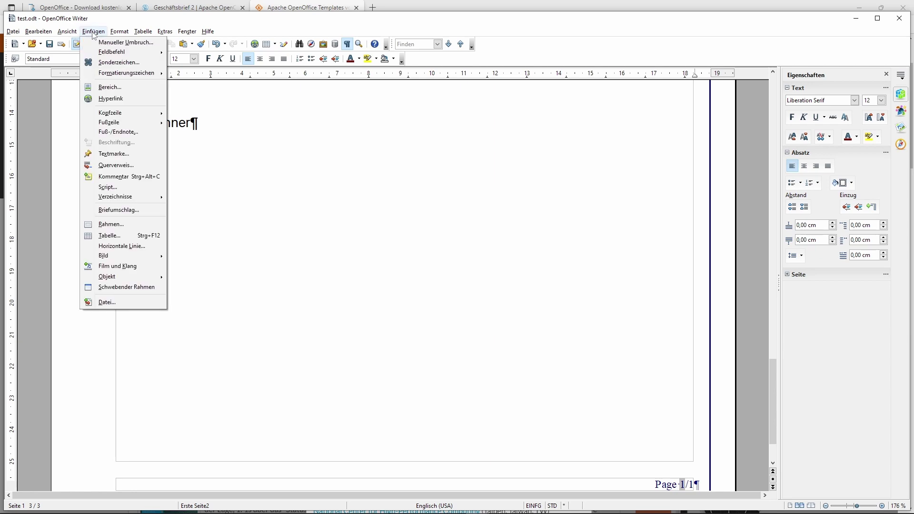
mouse_move(108, 261)
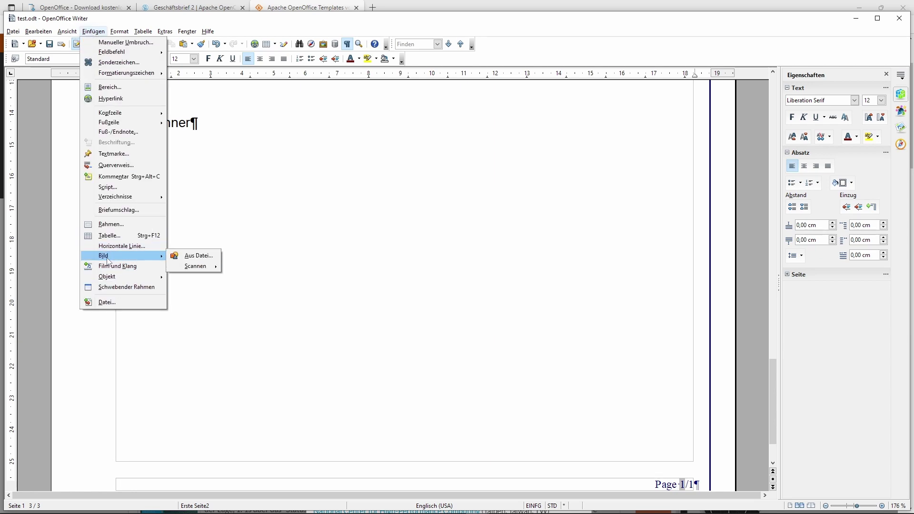
left_click(198, 256)
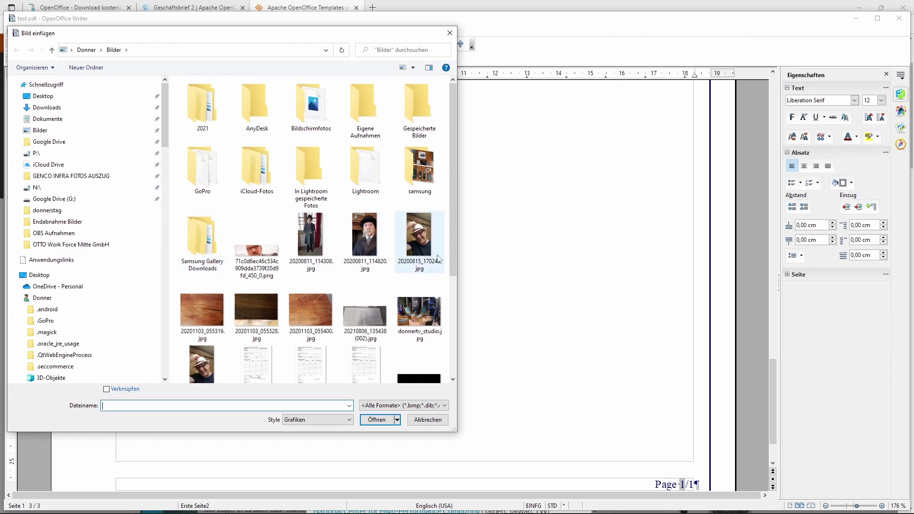
double_click(416, 233)
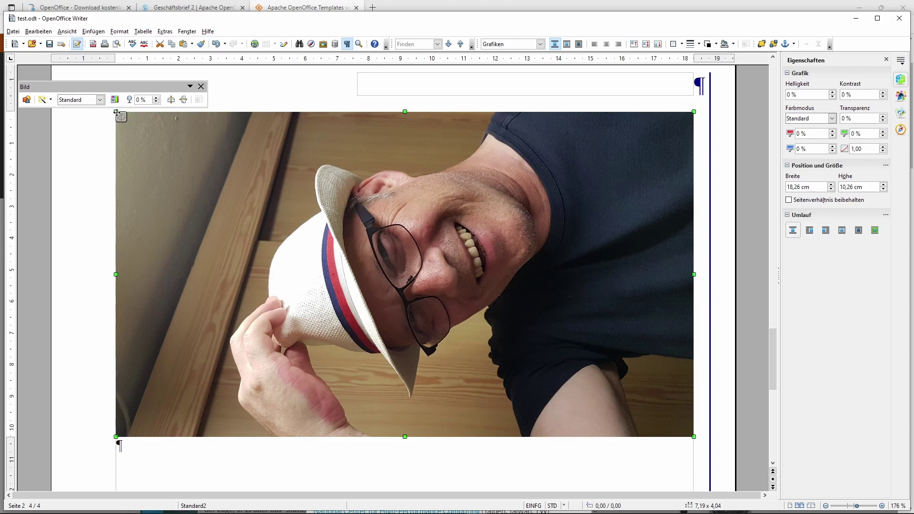
- Resize the inserted photo to about 4.61 by 2.30 inches so it fits below the signature
left_click_drag(116, 111, 258, 250)
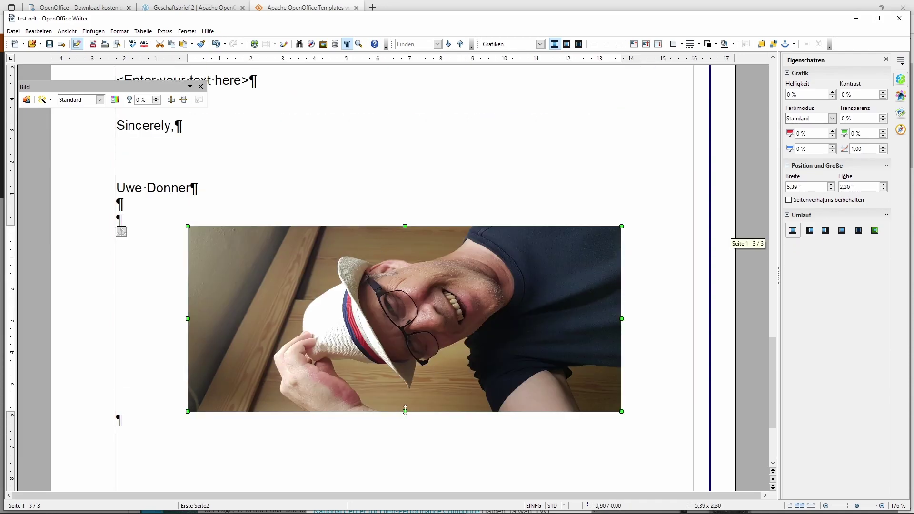
left_click_drag(188, 319, 255, 328)
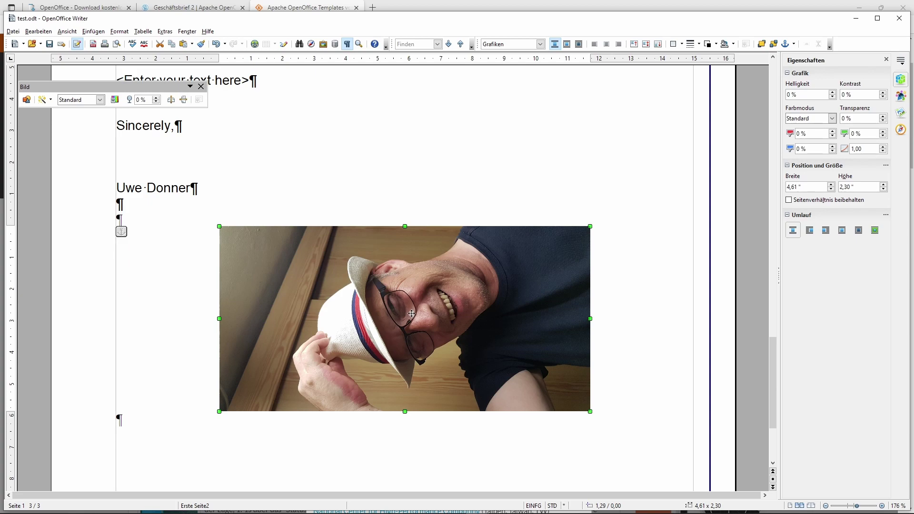
right_click(404, 309)
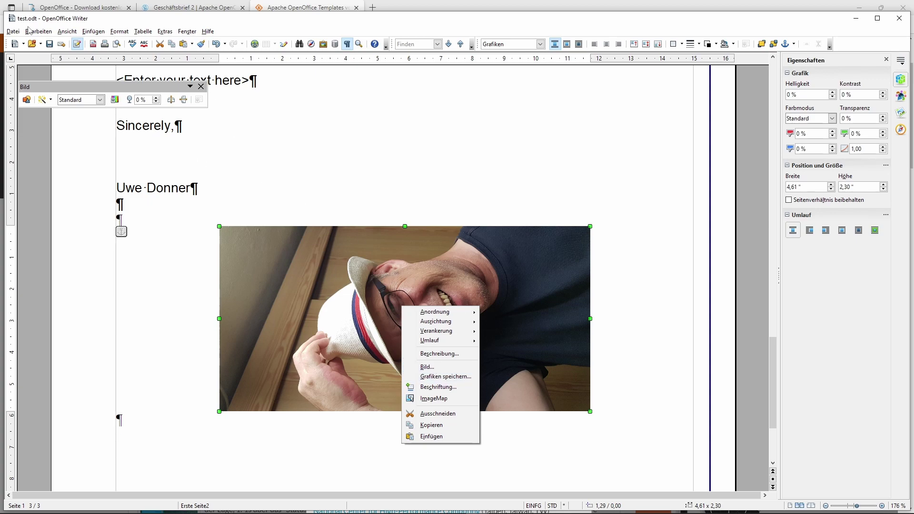
left_click(10, 31)
- Create a new drawing in OpenOffice Draw and insert the photo of the man in the white hat on its page
left_click(13, 32)
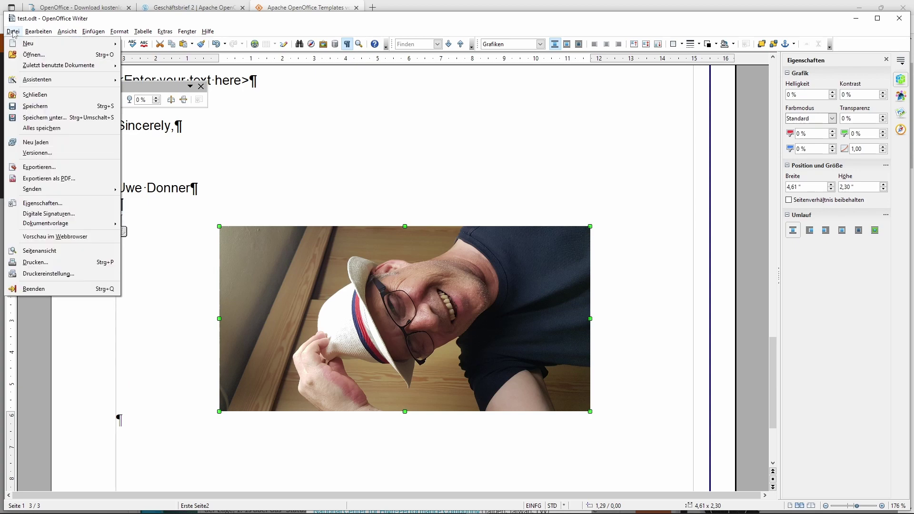
mouse_move(27, 48)
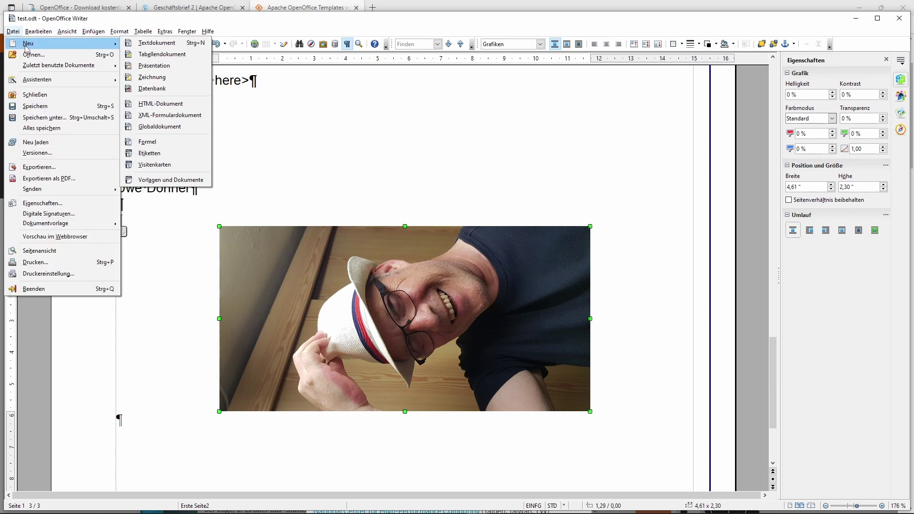
left_click(152, 78)
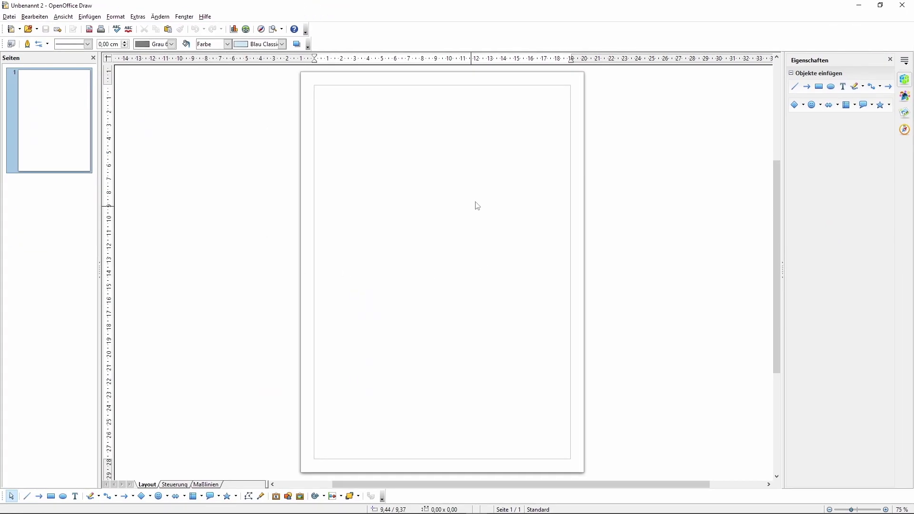
left_click(88, 17)
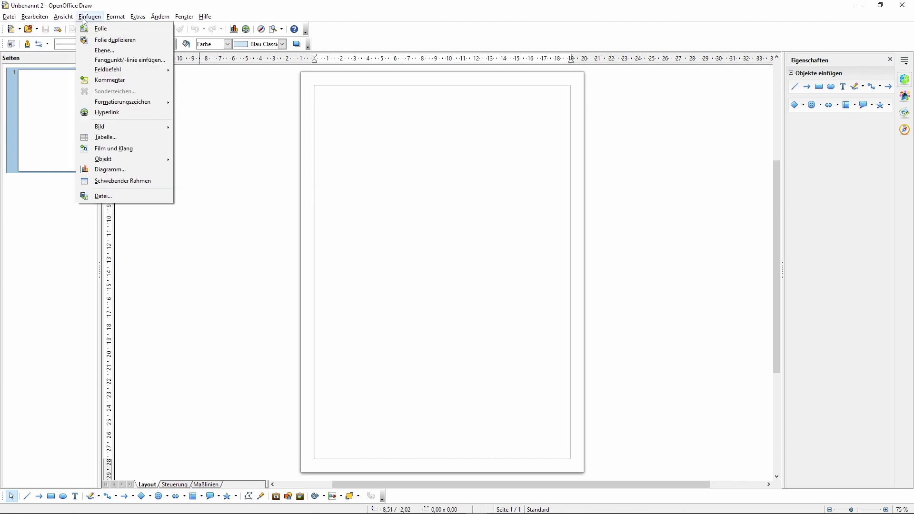
mouse_move(105, 130)
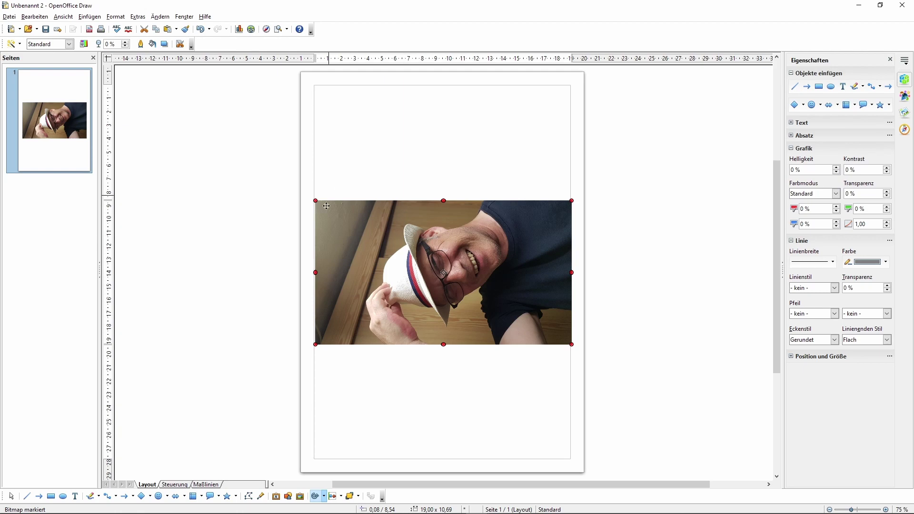
- Rotate the photo on the drawing page by 90 degrees
right_click(404, 247)
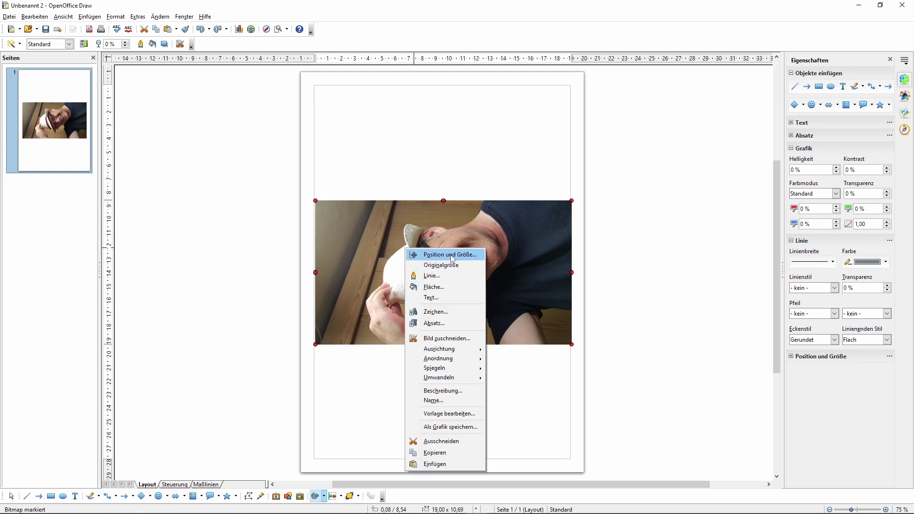
left_click(452, 255)
left_click(387, 170)
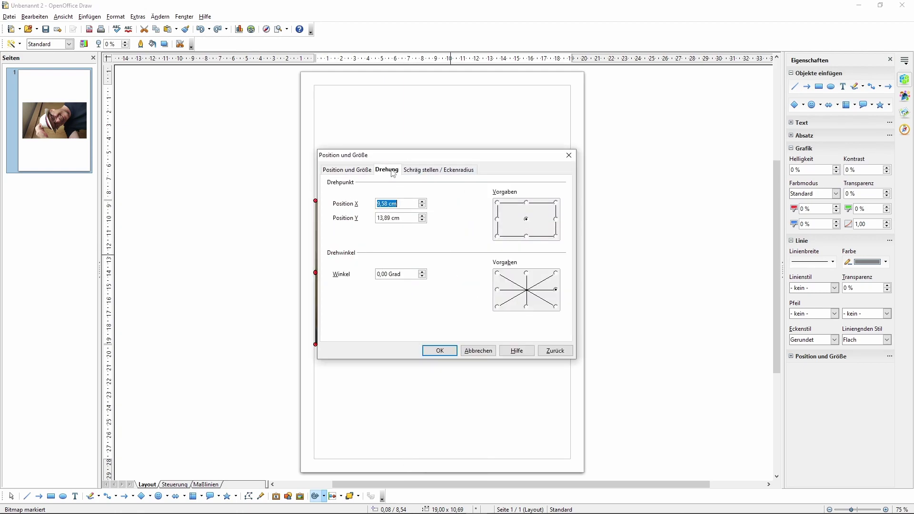
left_click_drag(402, 274, 373, 274)
type("90")
key("Return")
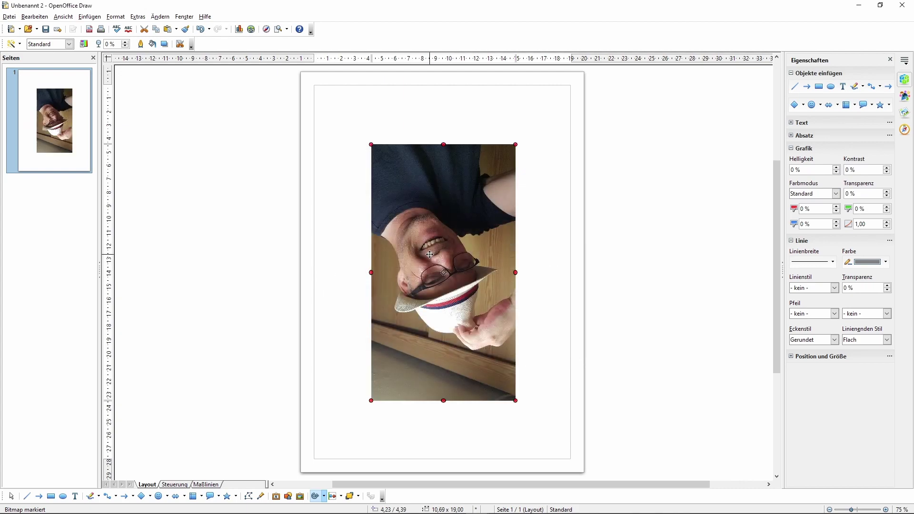
- Change the photo's rotation angle so that the man stands upright in portrait orientation
right_click(428, 253)
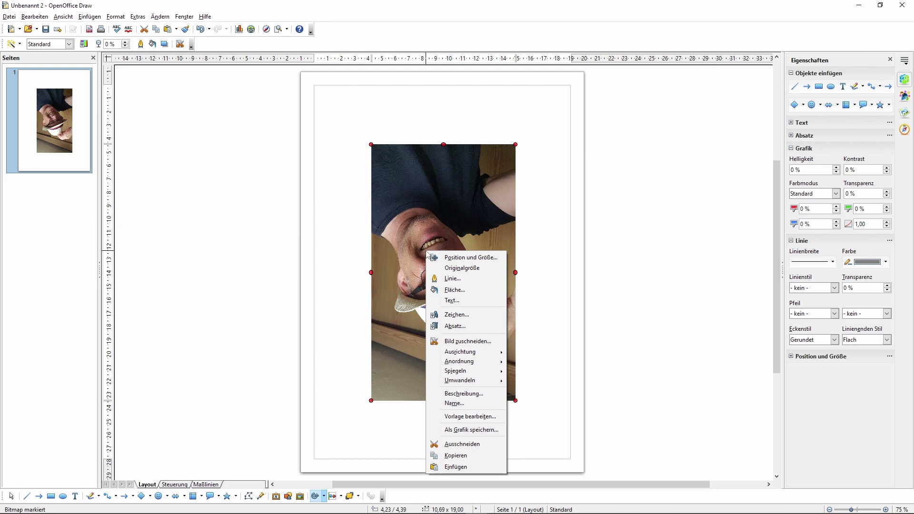
left_click(461, 257)
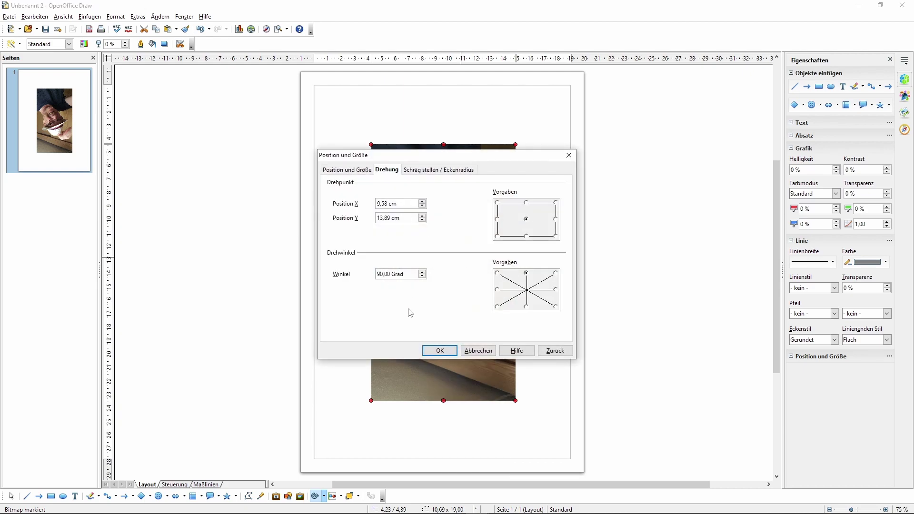
key("Return")
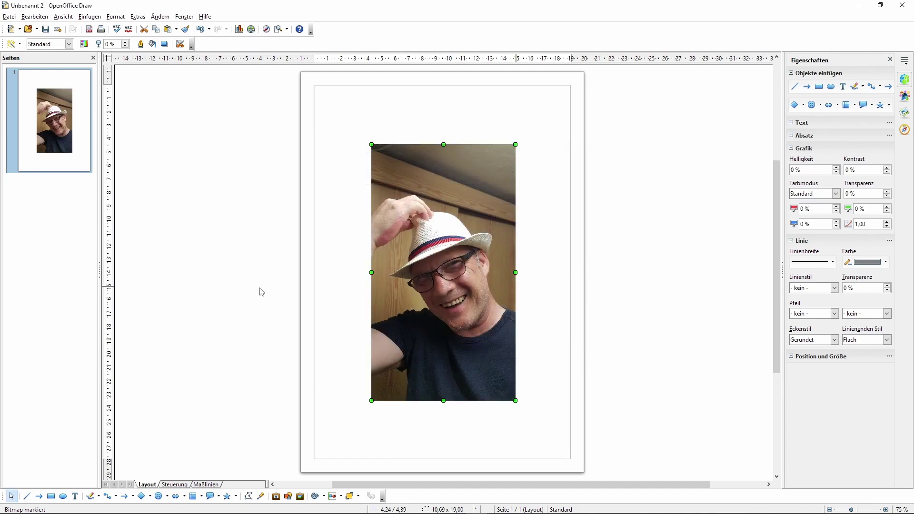
- Switch to the Writer letter, add blank lines below the signature and insert the upright photo from the drawing
key("alt+Tab")
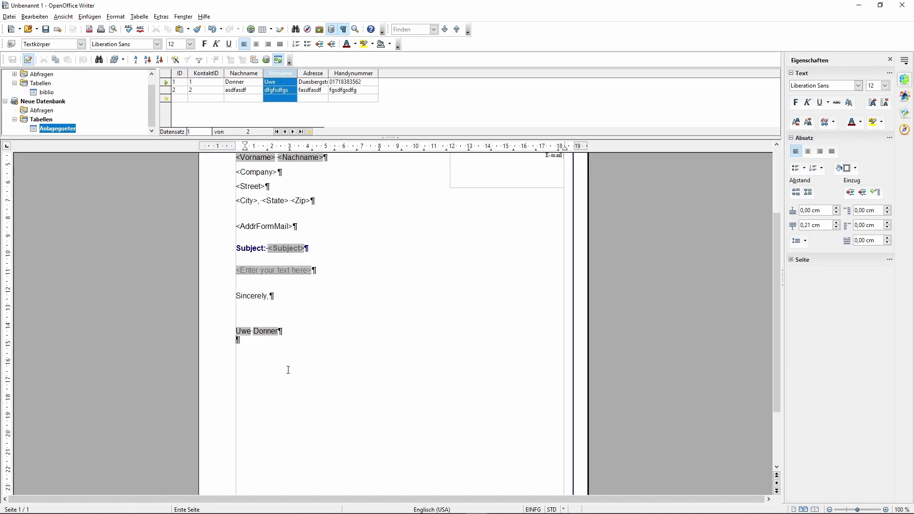
scroll(391, 380, "down", 3)
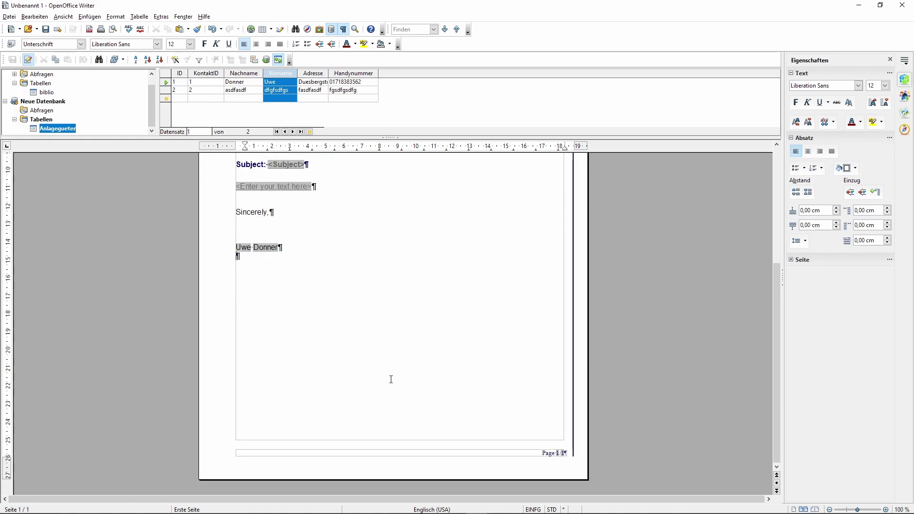
left_click(288, 270)
key("alt")
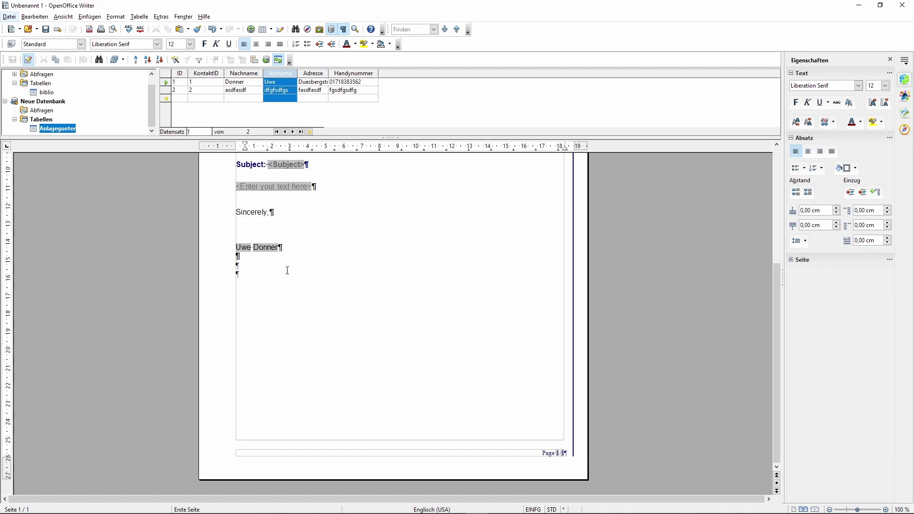
left_click(265, 280)
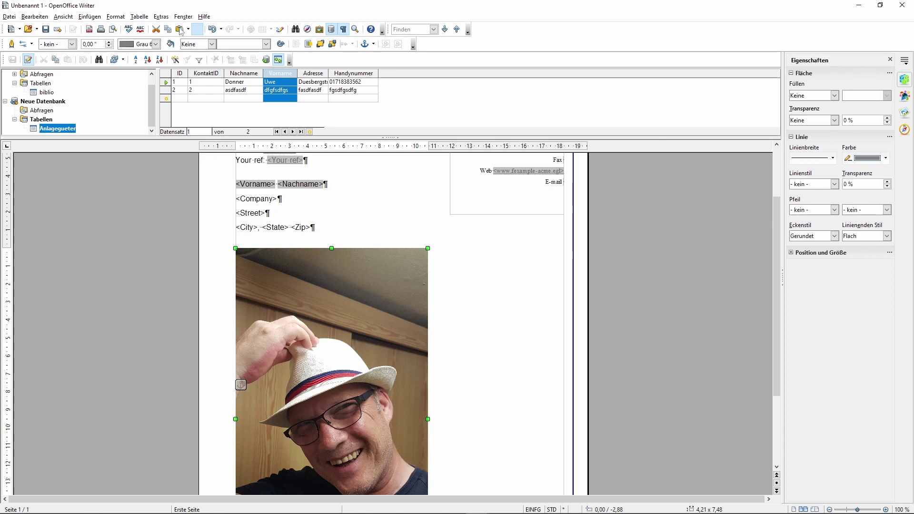
- Create a new Calc spreadsheet and set its zoom to 100 %
left_click(10, 17)
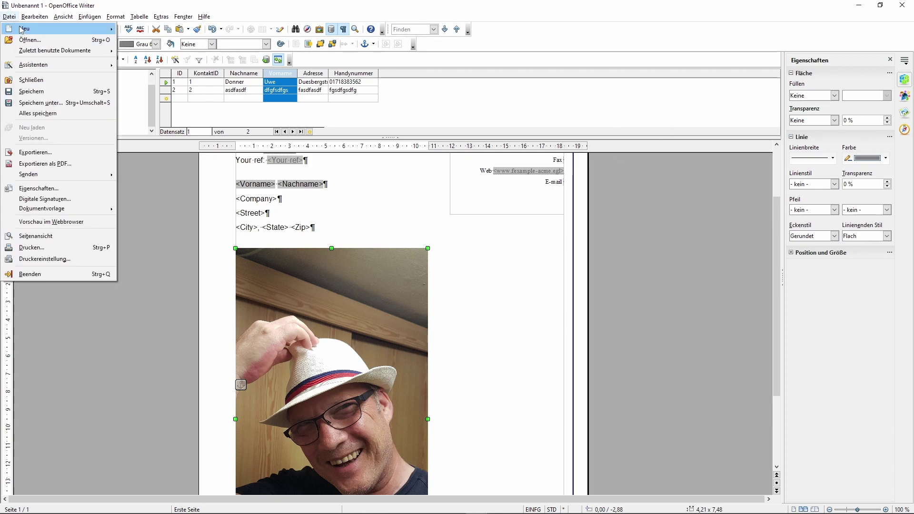
mouse_move(22, 30)
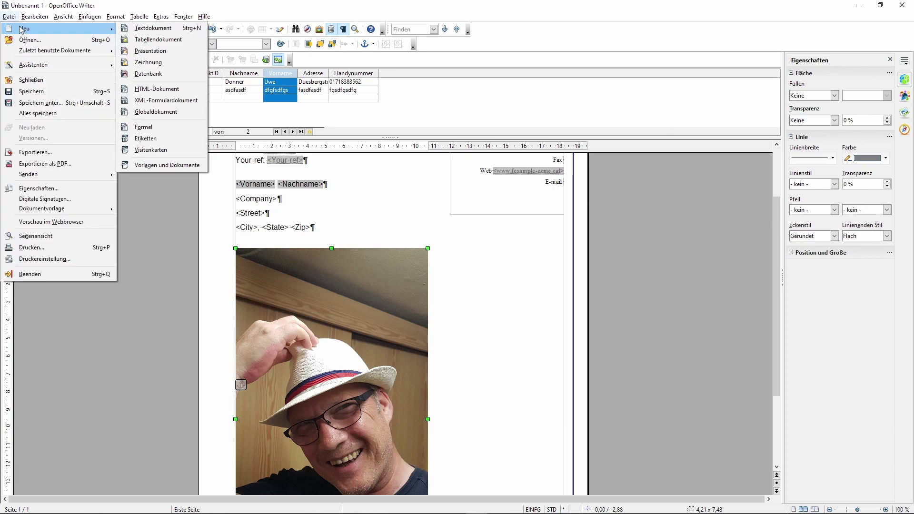
left_click(161, 44)
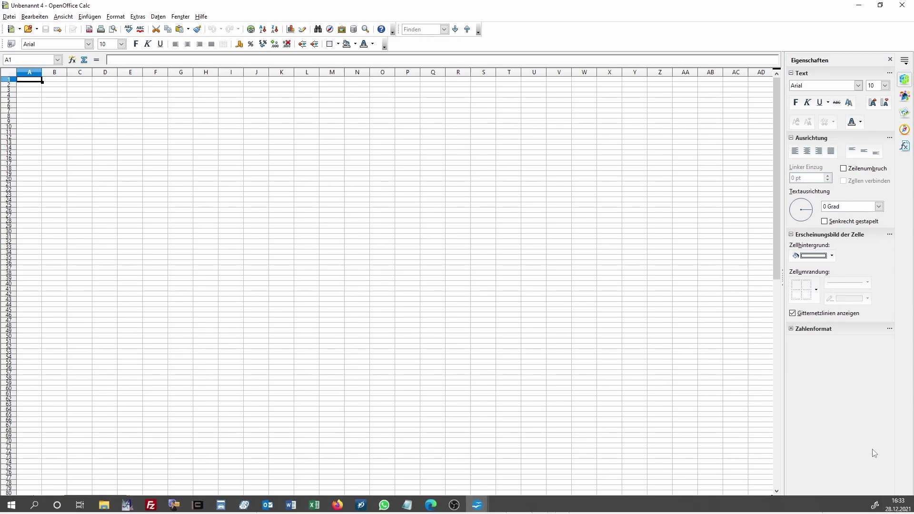
left_click(889, 510)
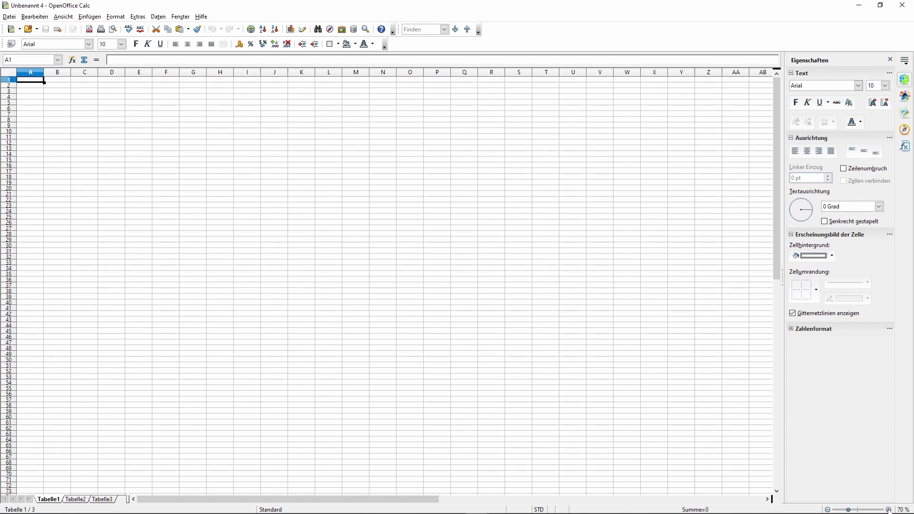
left_click(889, 510)
left_click(889, 510)
left_click(890, 510)
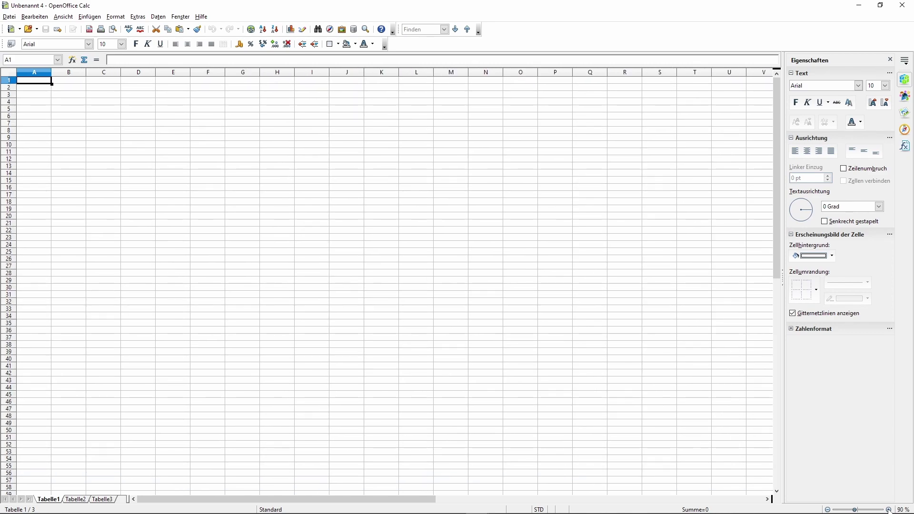
left_click(889, 510)
left_click(889, 510)
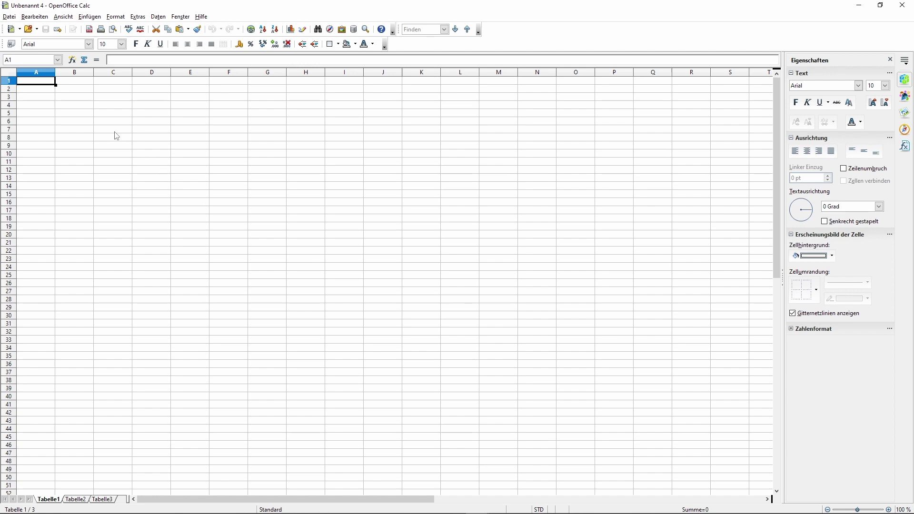
- Enter 1, 2 and 3 in cells B2 to B4 and extend the number series down to B22
left_click(75, 90)
type("1")
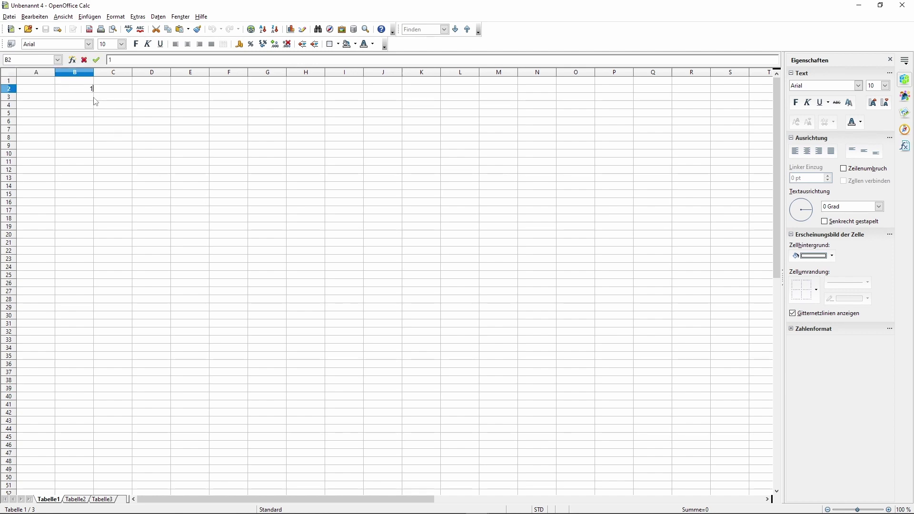
key("Return")
type("2")
key("Return")
type("3")
key("Return")
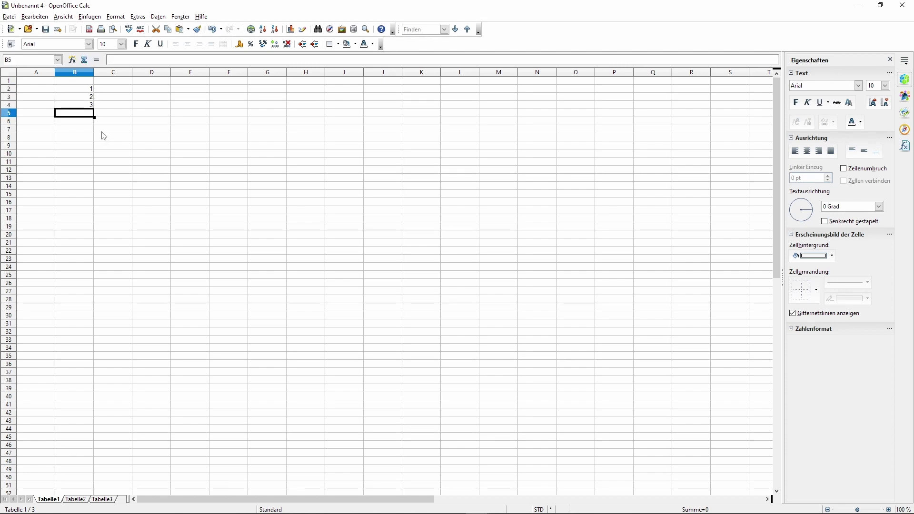
left_click_drag(89, 88, 97, 260)
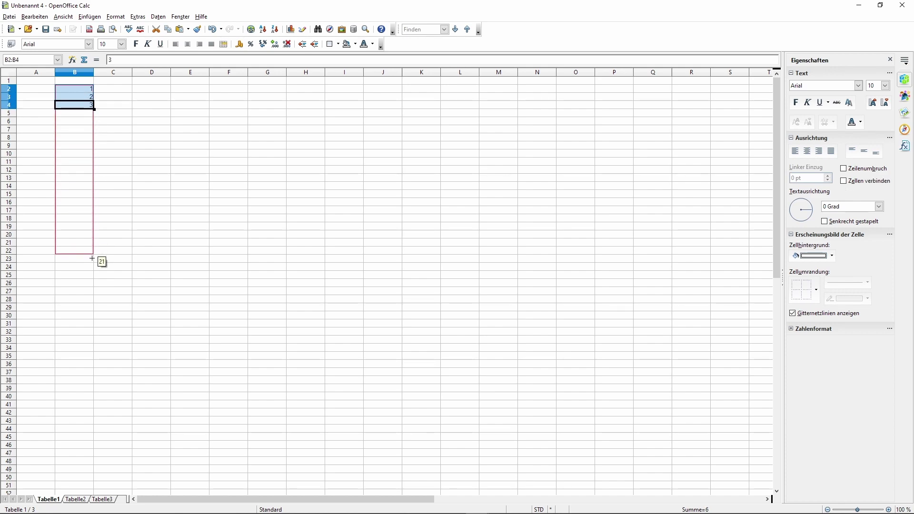
left_click(143, 259)
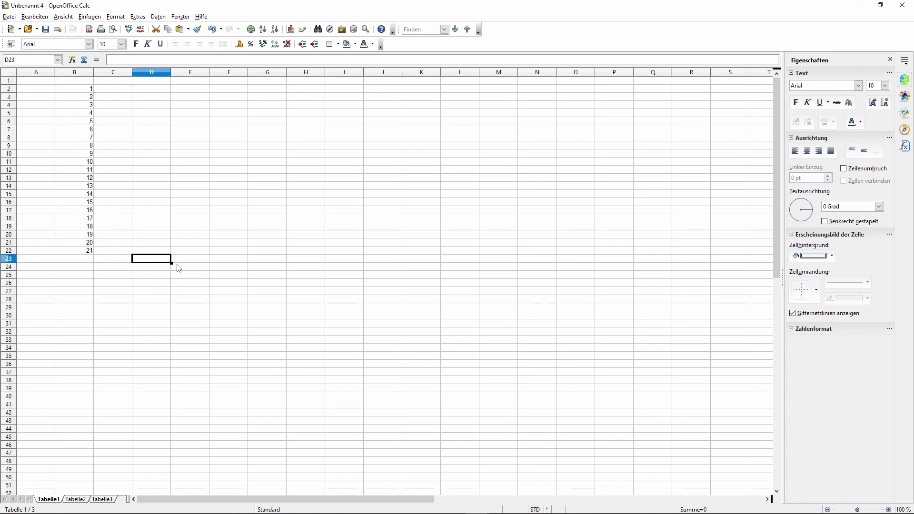
- Enter 500 in C2 and 250 in C3, and format both cells as euro currency
left_click(126, 95)
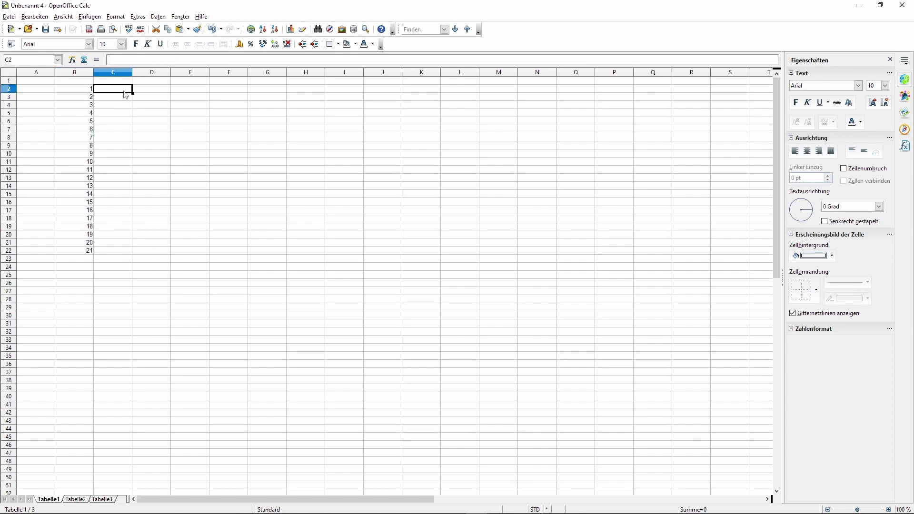
type("500")
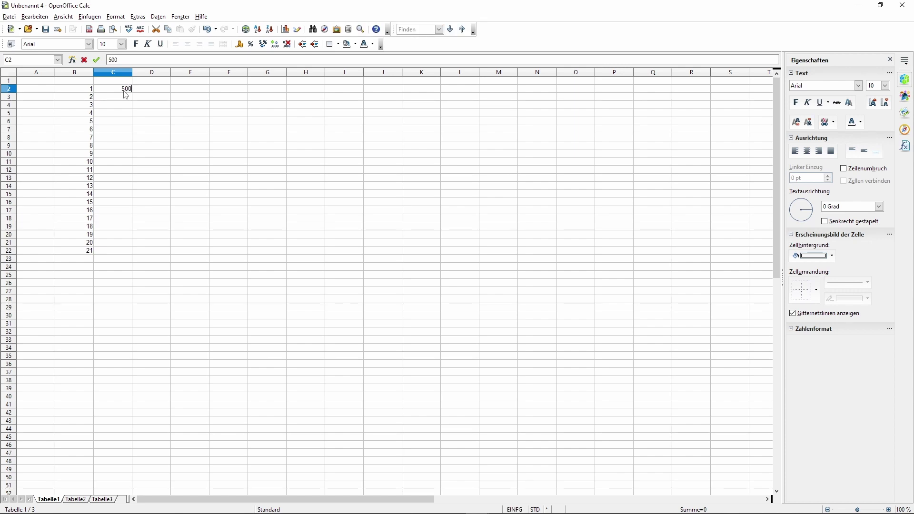
key("Return")
type("250")
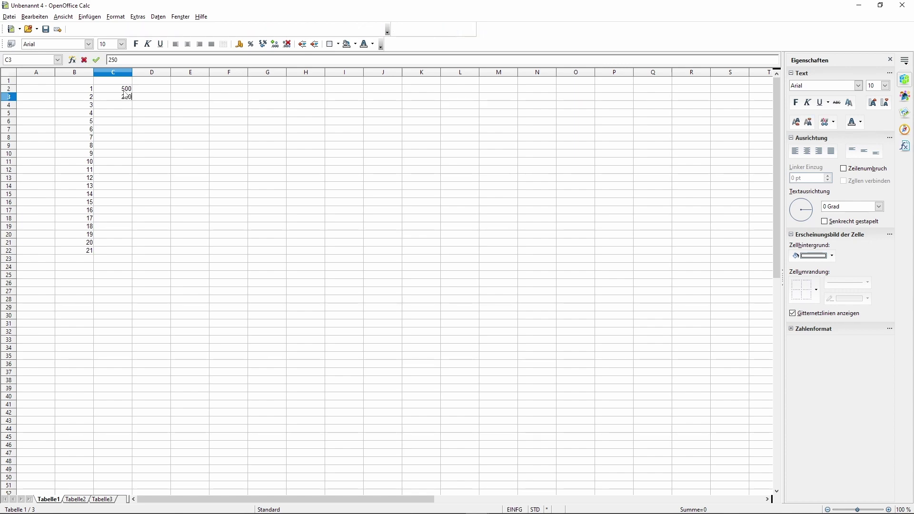
key("Return")
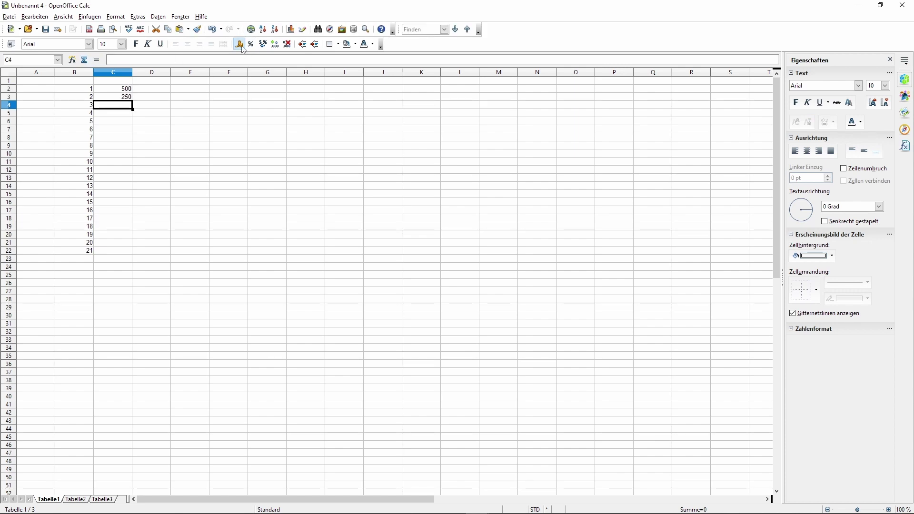
left_click(118, 89)
left_click_drag(118, 90, 119, 97)
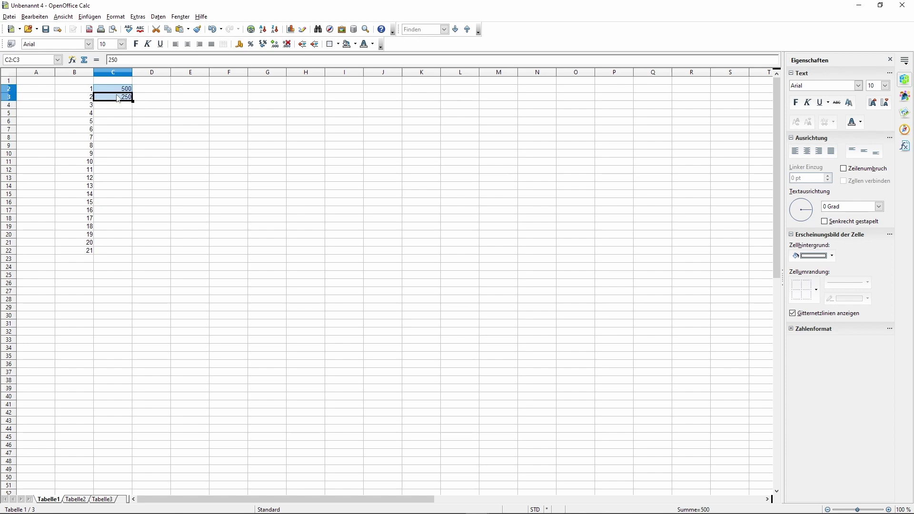
left_click(240, 44)
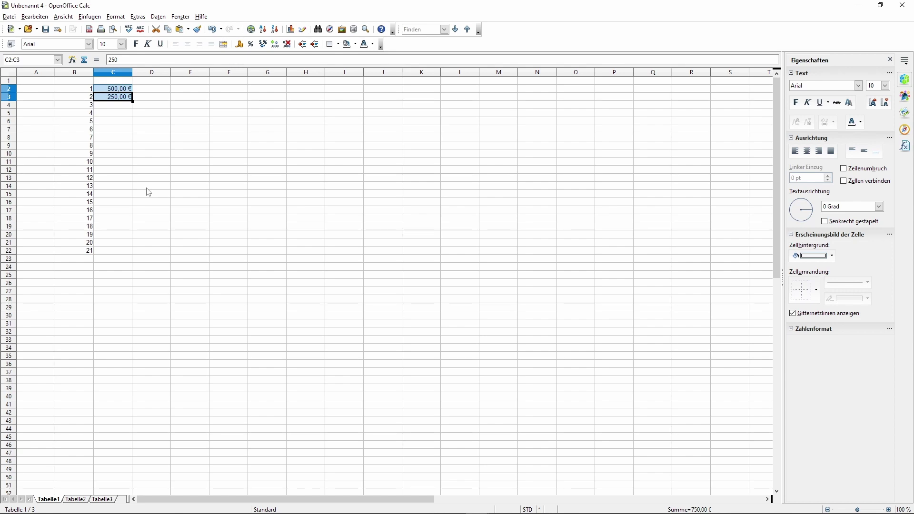
- Enter 125,25 in C4 and format the cell as euro currency
left_click(109, 107)
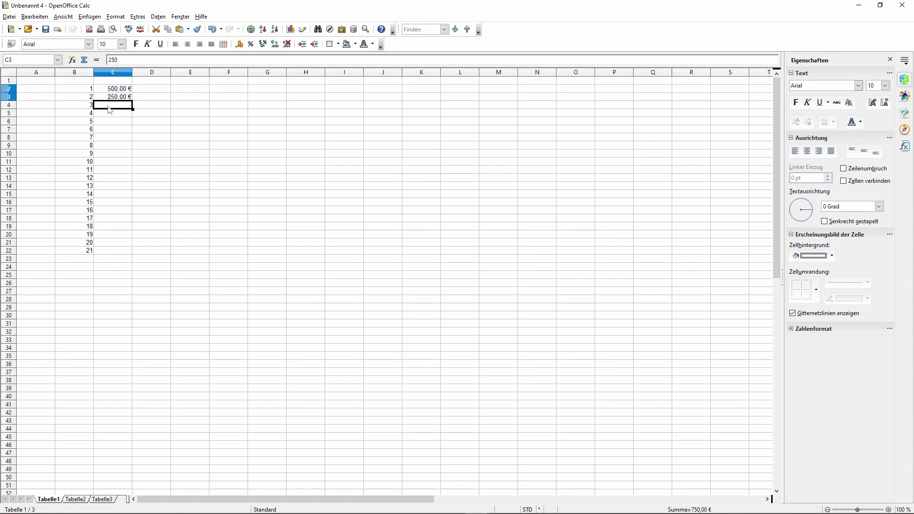
type("125,25")
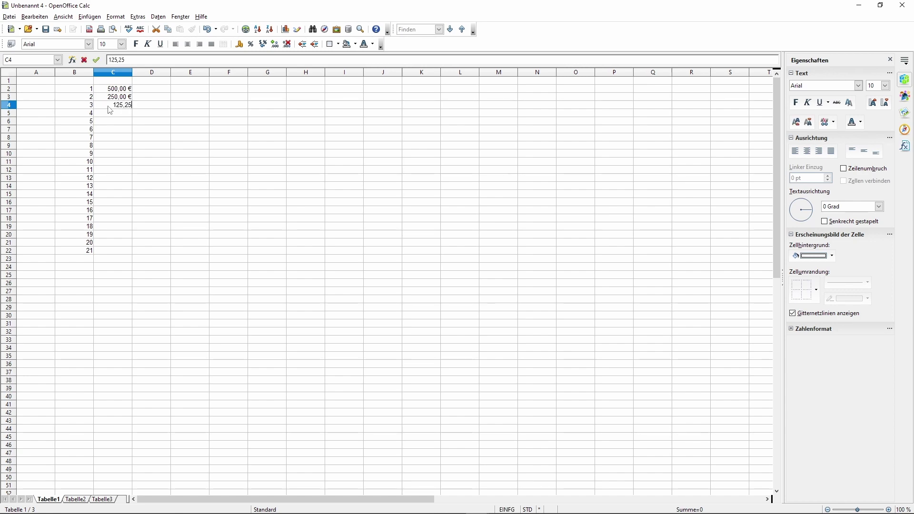
key("Return")
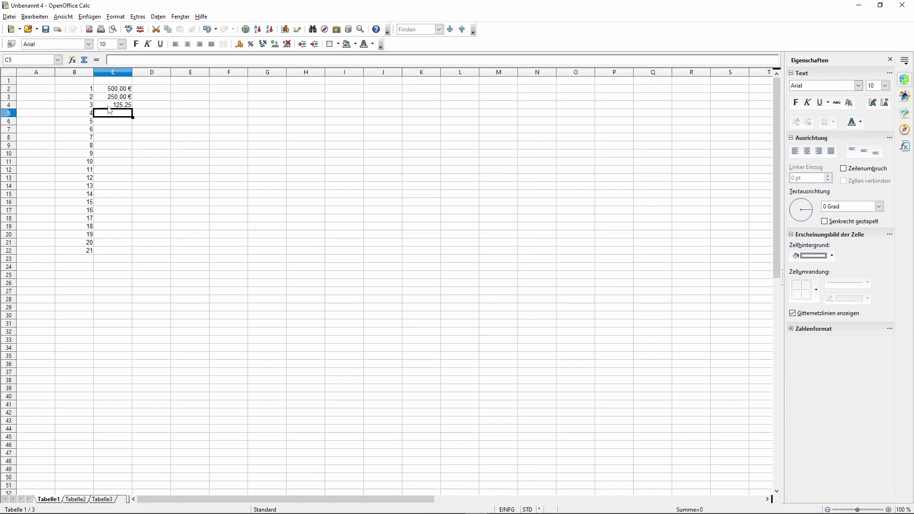
left_click(122, 105)
left_click(245, 43)
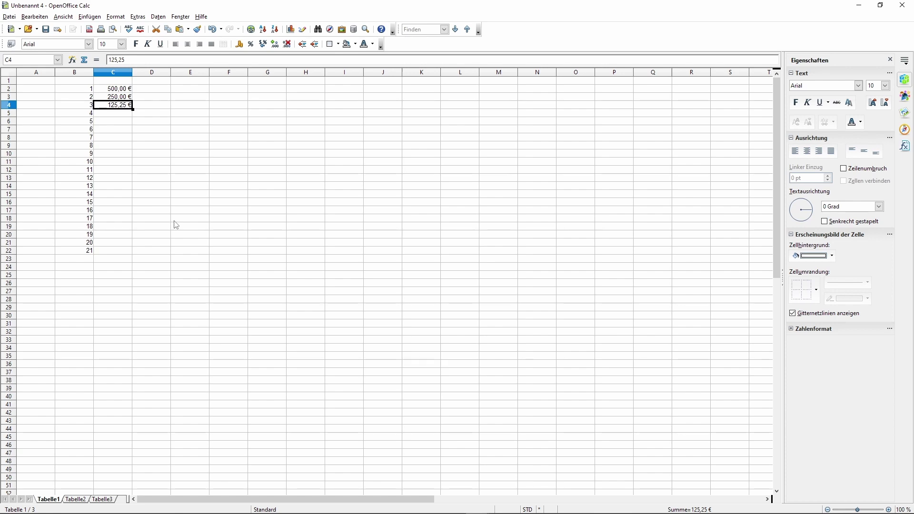
left_click(10, 18)
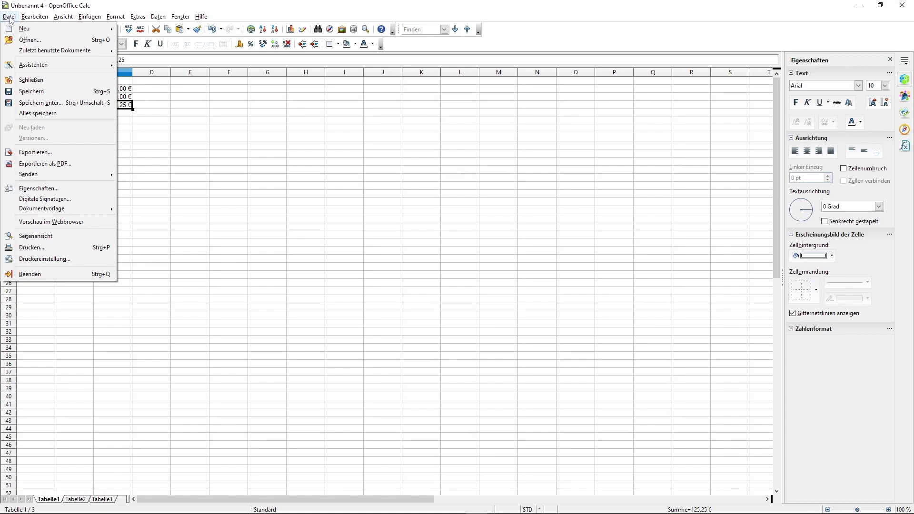
left_click(10, 18)
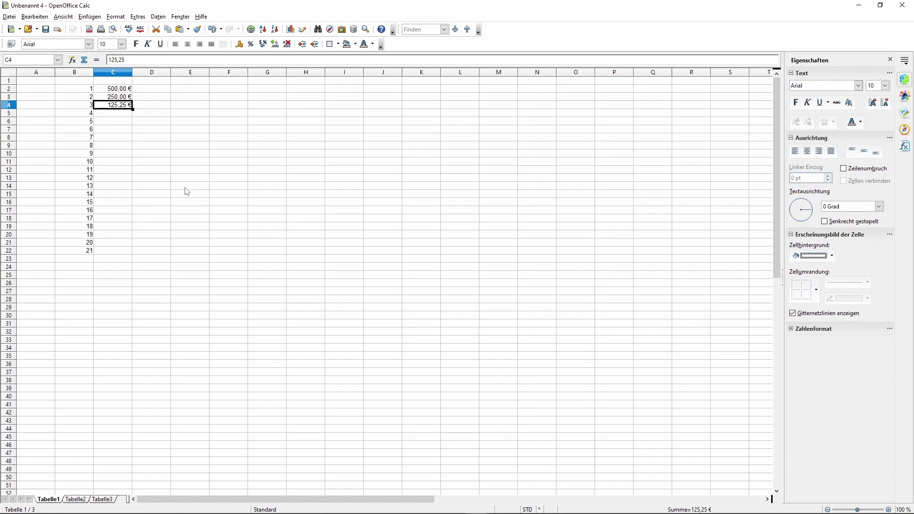
left_click(117, 17)
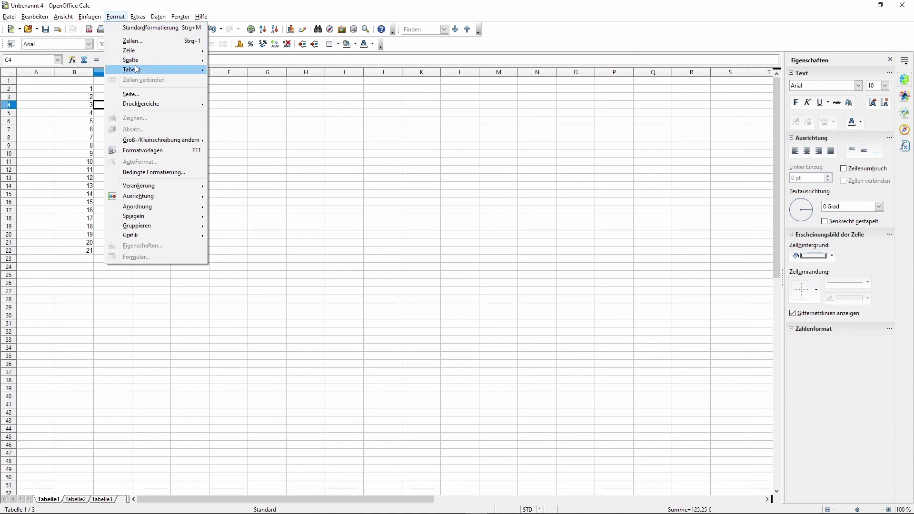
mouse_move(137, 74)
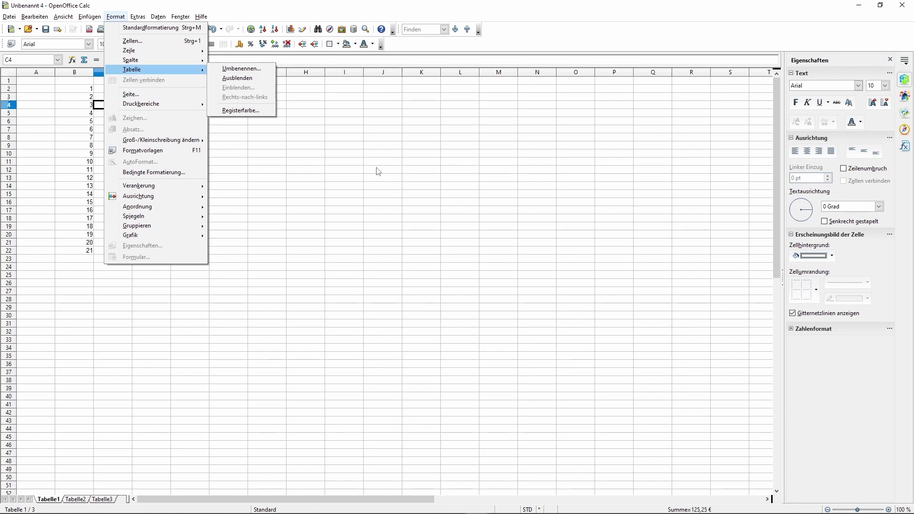
left_click(352, 165)
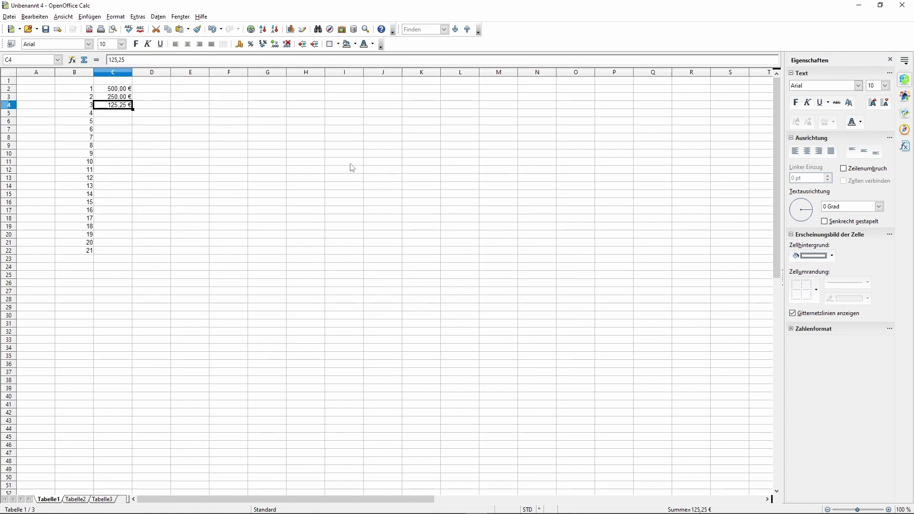
- Extend the number series from B2:B4 down to cell B33
left_click(83, 92)
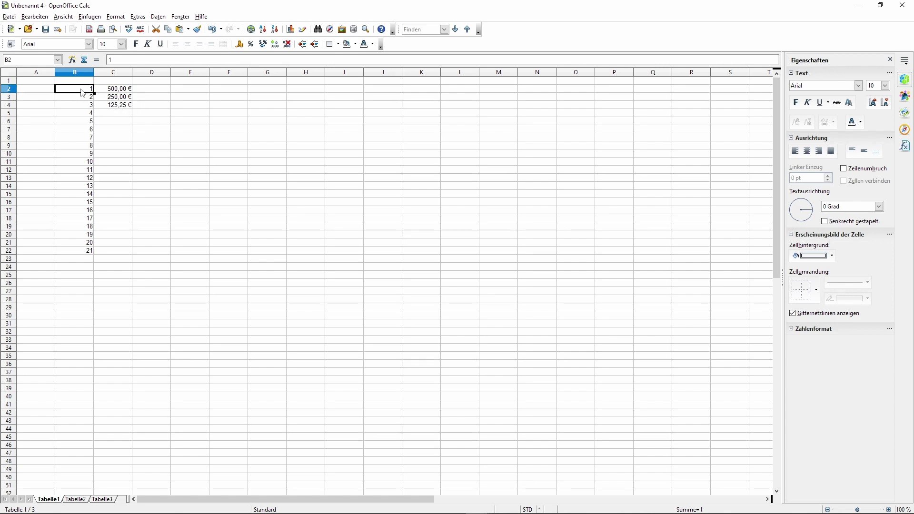
left_click_drag(81, 93, 82, 109)
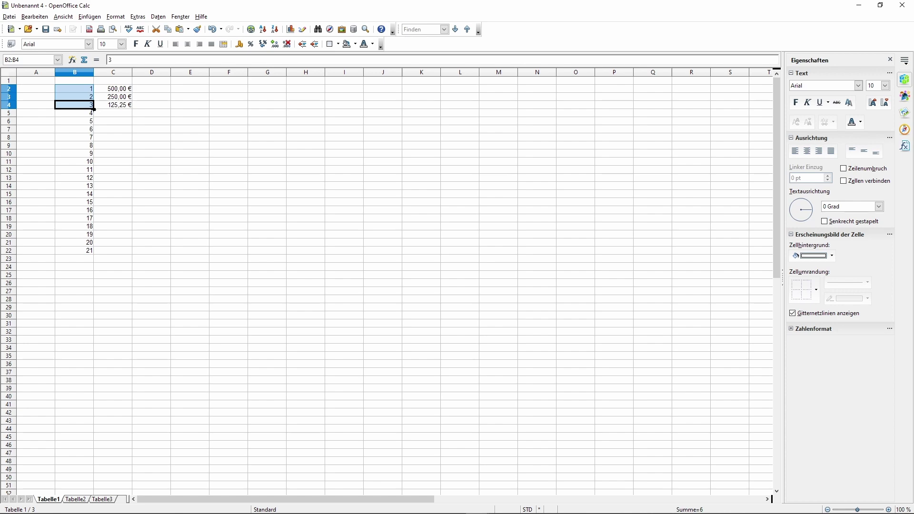
left_click_drag(95, 110, 76, 344)
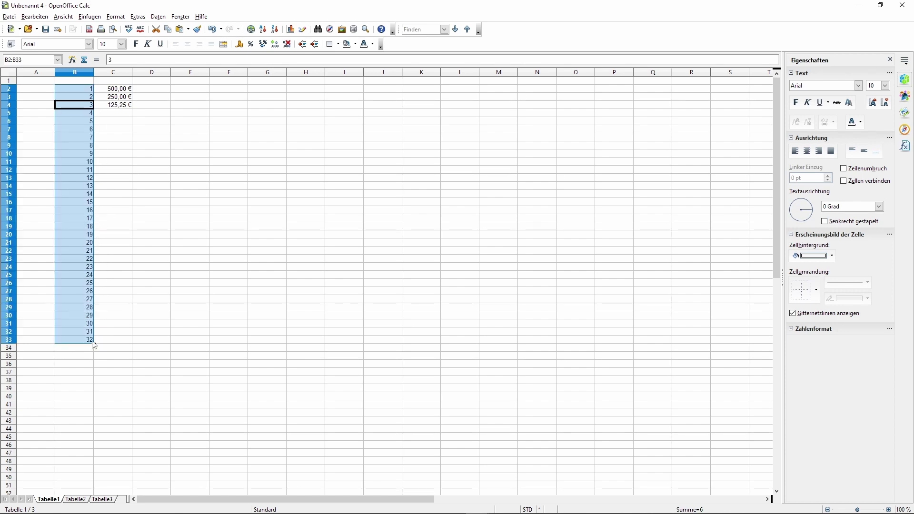
- Enter a SUMME formula in C6 that adds up the amounts in C2:C4
left_click(123, 90)
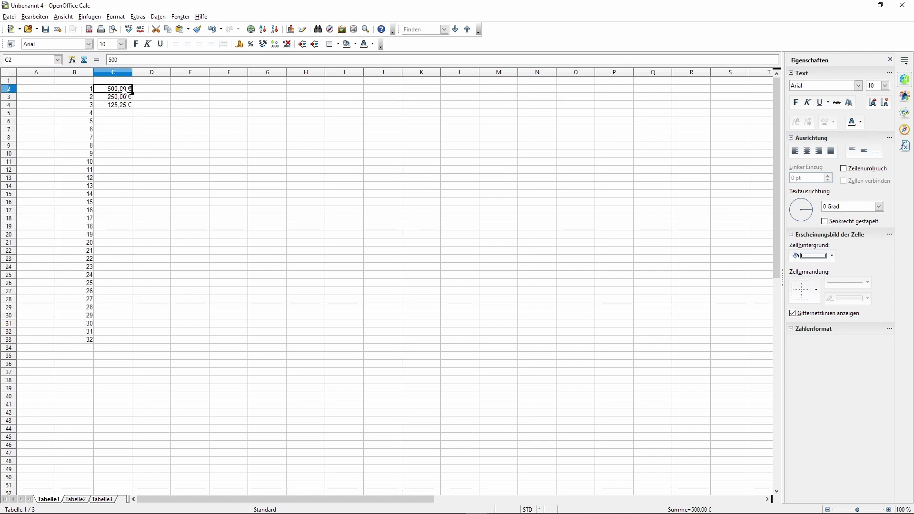
left_click(125, 118)
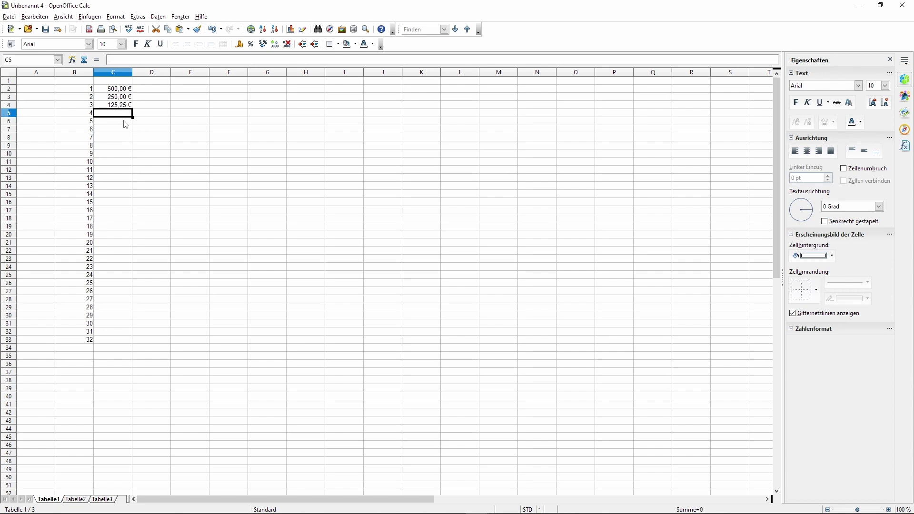
left_click(125, 124)
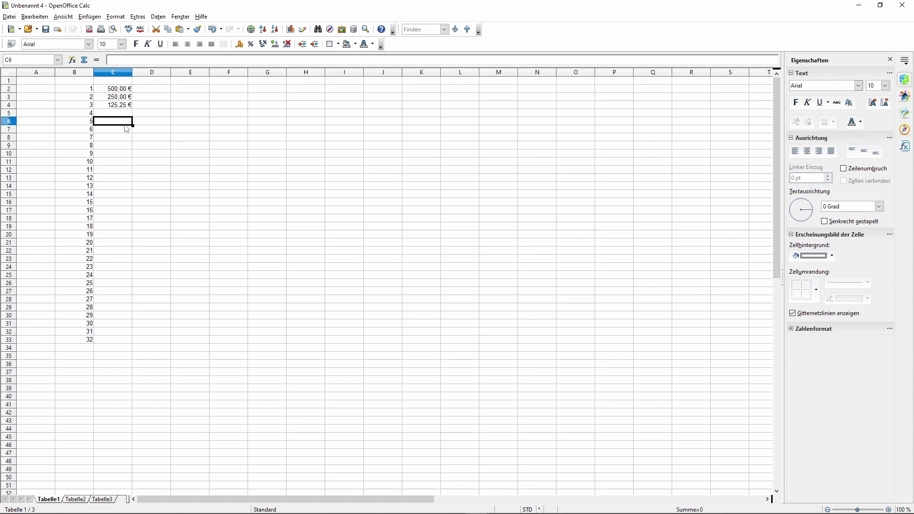
type("=su")
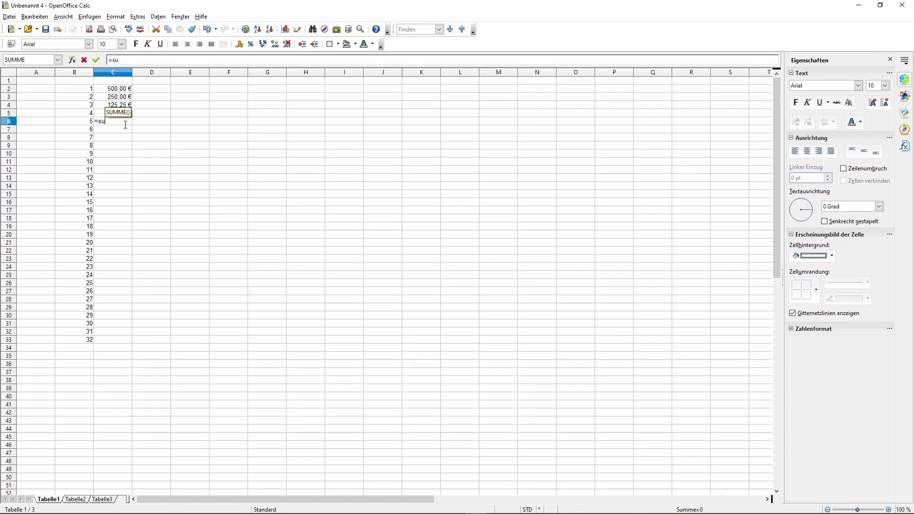
type("mme(")
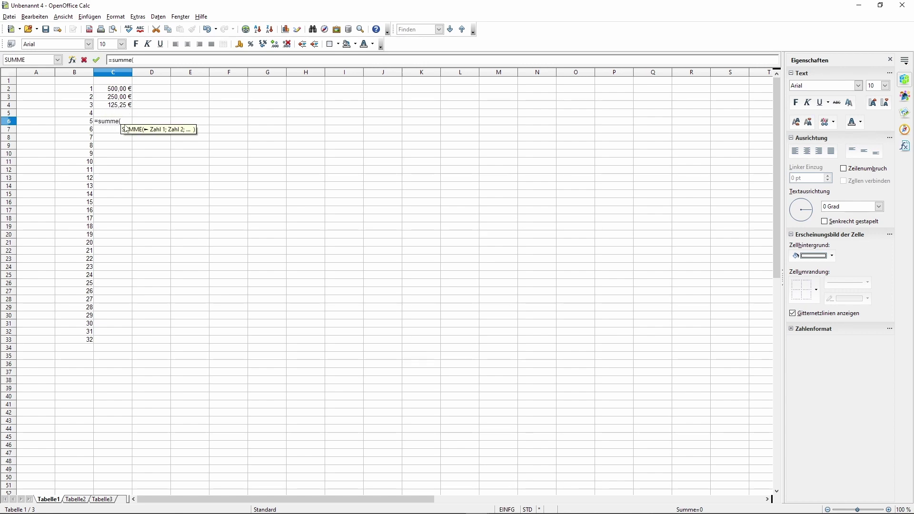
left_click_drag(120, 88, 118, 110)
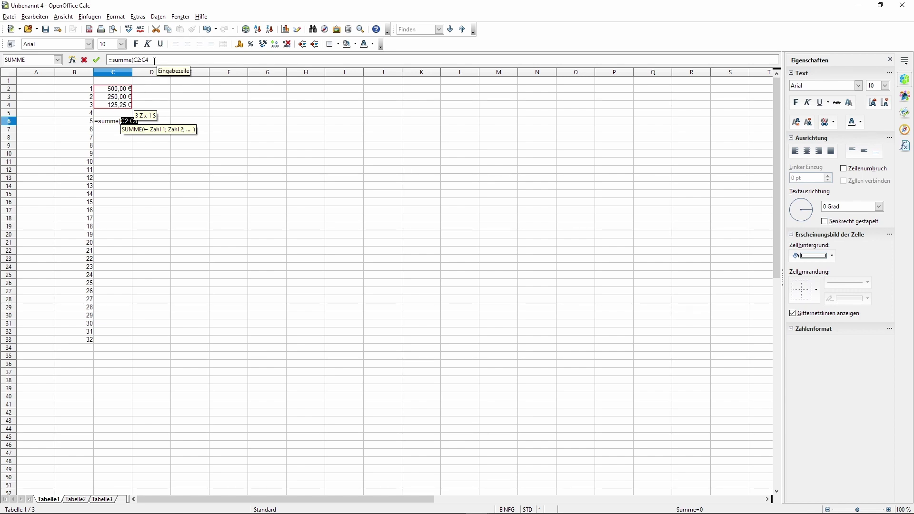
key("Return")
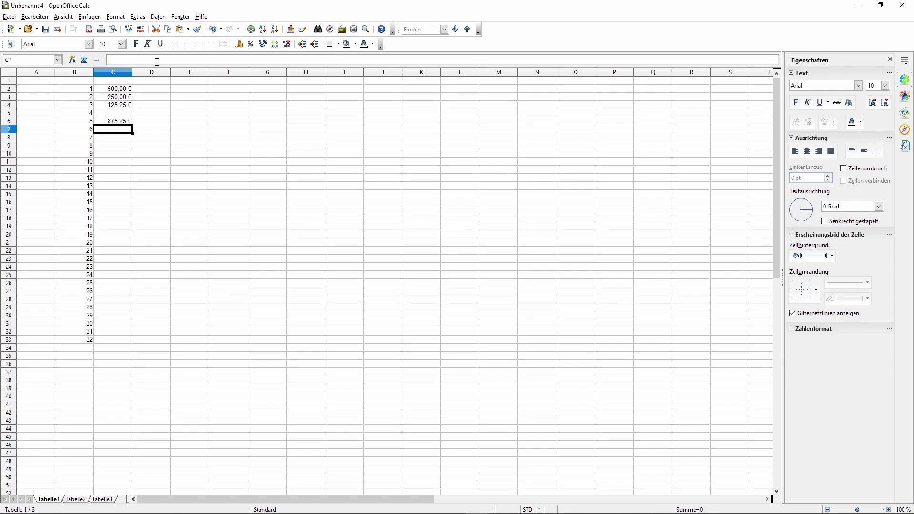
- Open conditional formatting for cell C7 and set condition 1 to cell value equal to 6
left_click(119, 17)
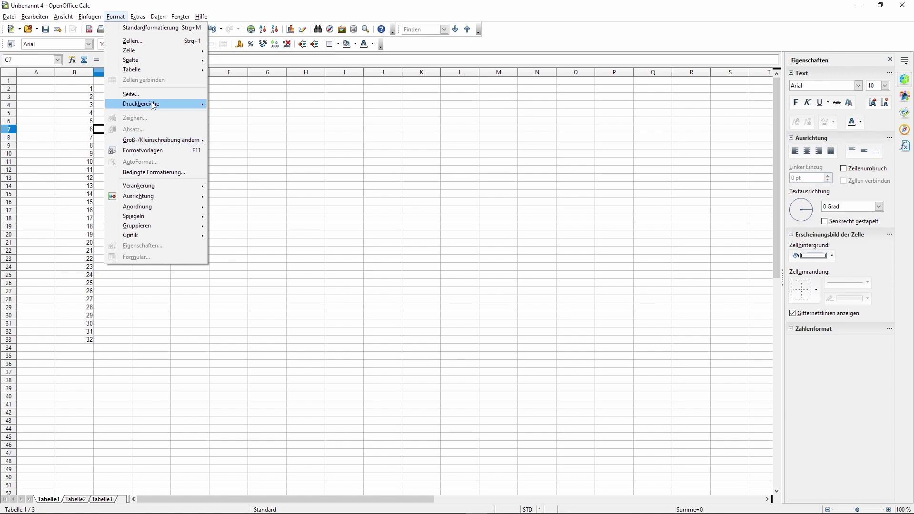
left_click(156, 173)
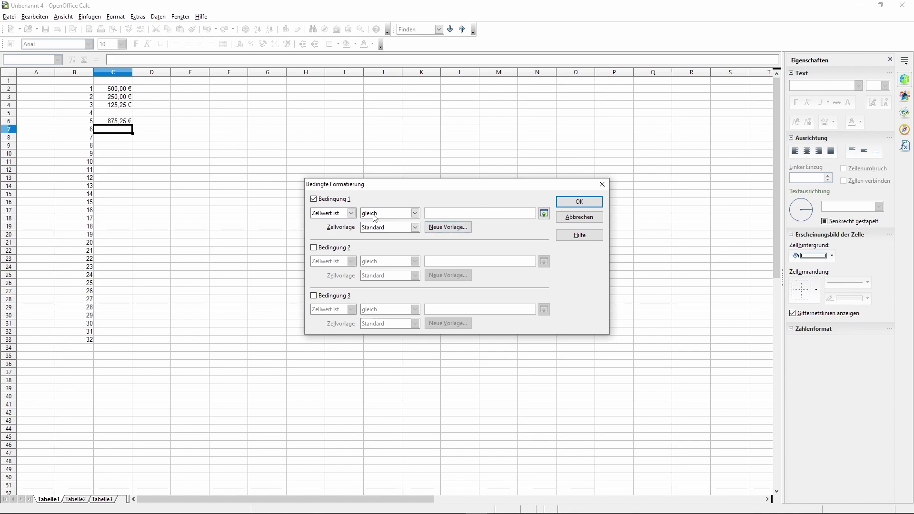
left_click(544, 213)
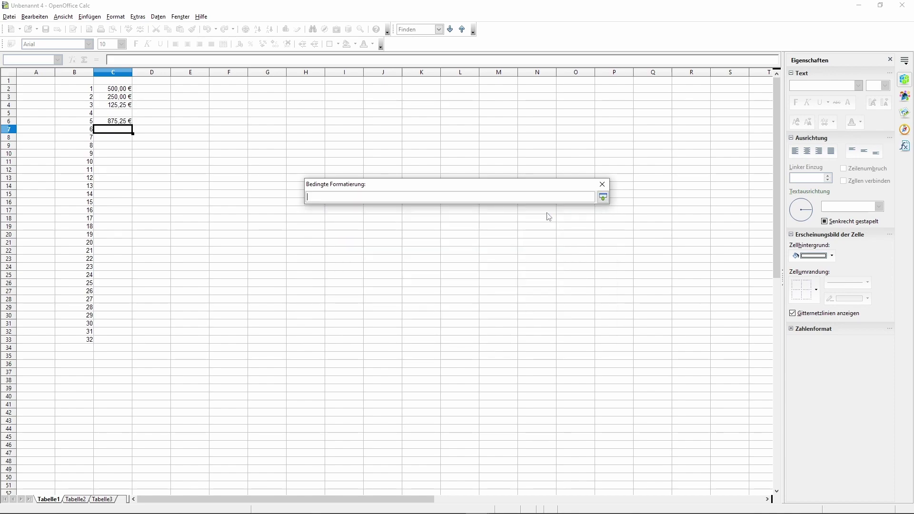
left_click(603, 197)
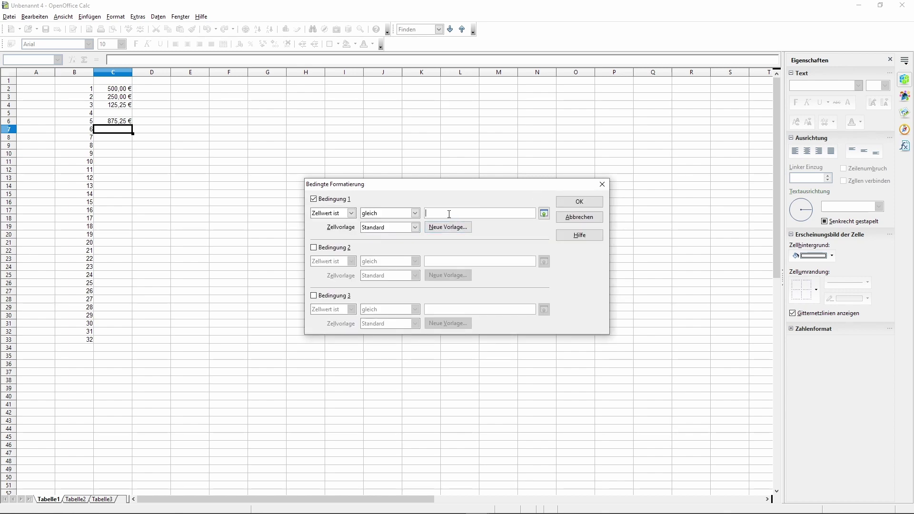
type("b")
key("BackSpace")
key("BackSpace")
left_click(333, 214)
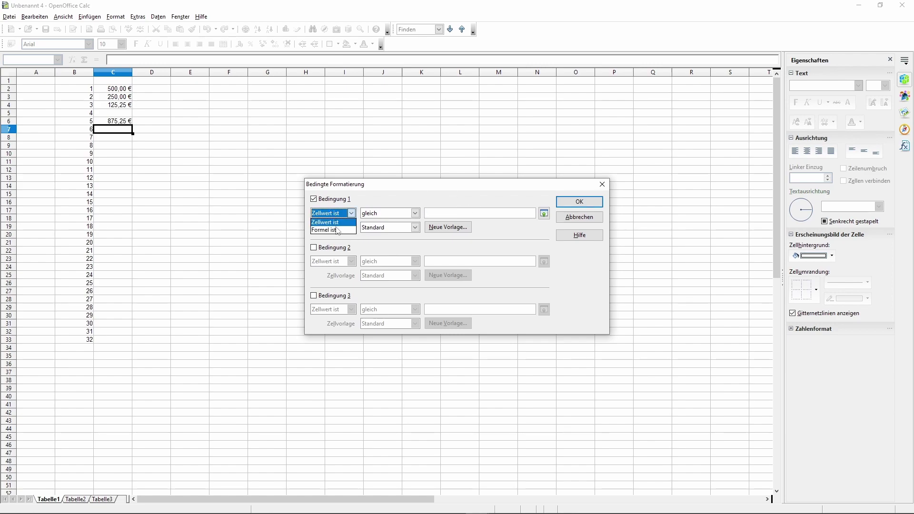
left_click(384, 217)
left_click(383, 216)
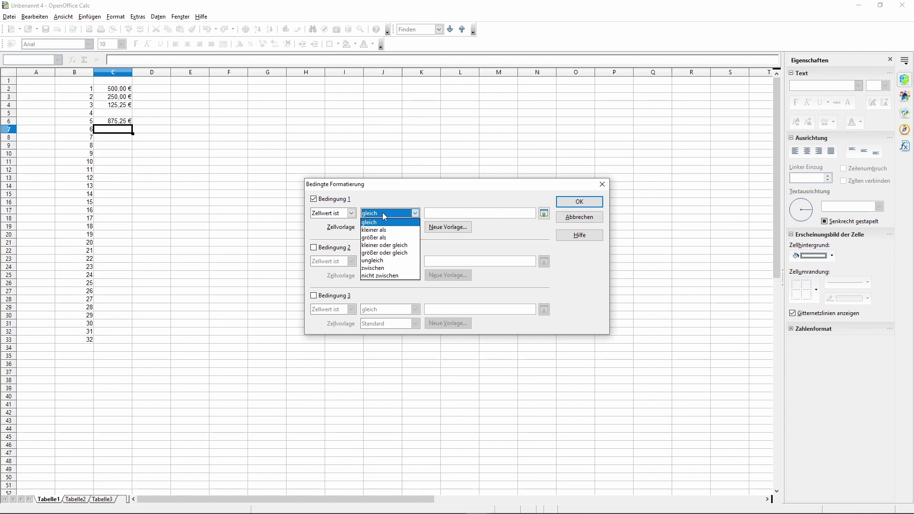
left_click(384, 215)
left_click(463, 214)
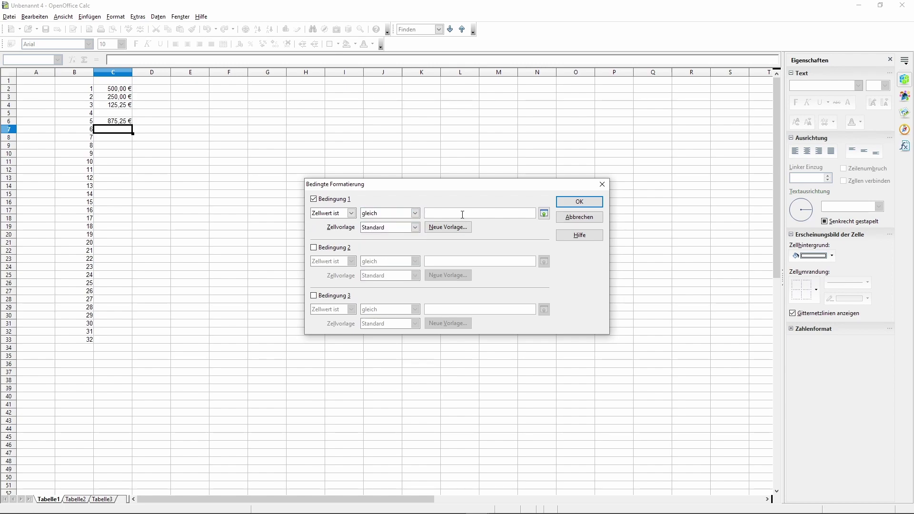
type("6")
- Assign the Überschrift cell style to condition 1, apply the formatting and enter 6 in C7
left_click(381, 228)
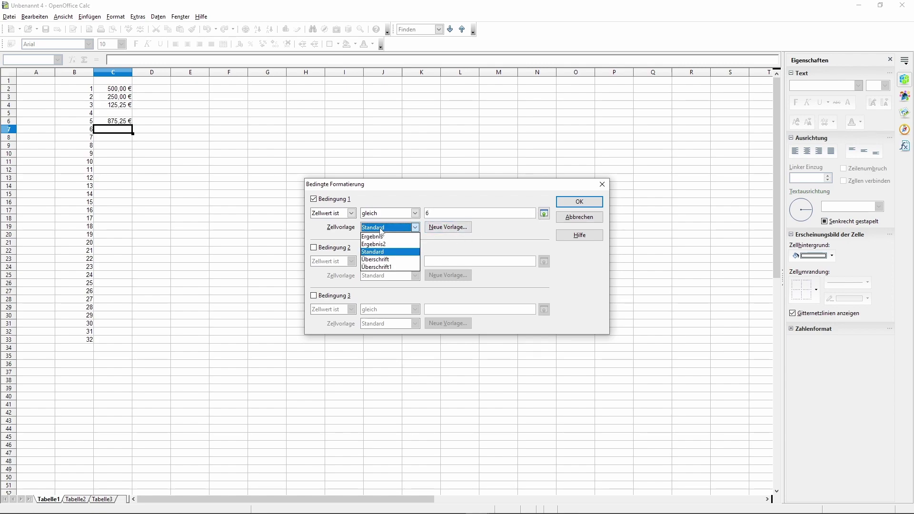
left_click(381, 260)
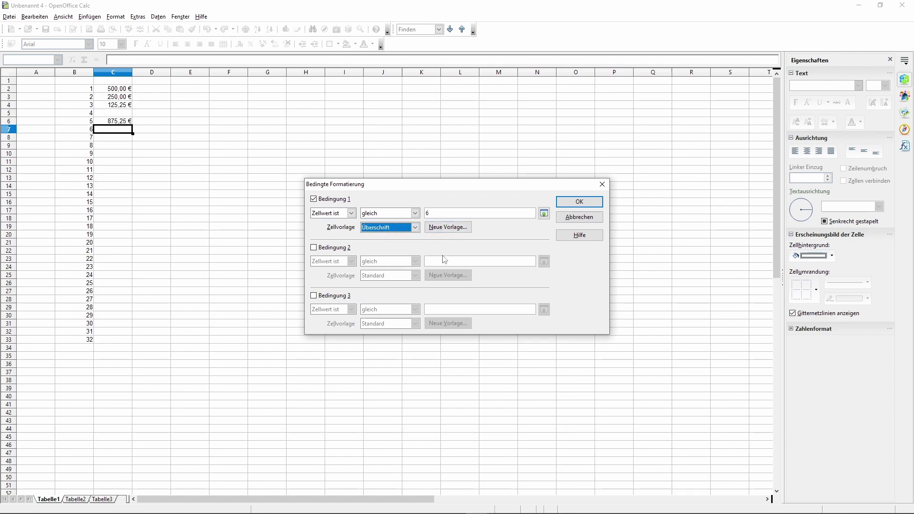
left_click(579, 203)
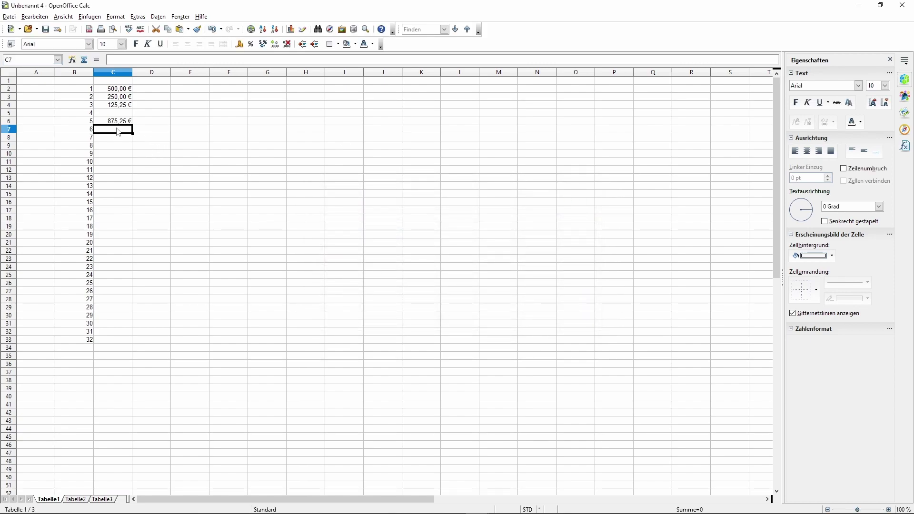
type("6")
key("Return")
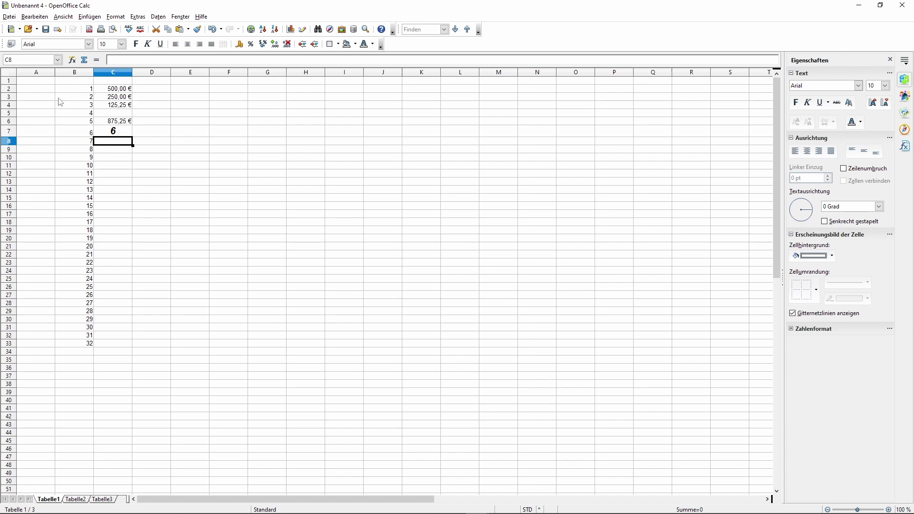
- Reopen the conditional formatting of C7 and add condition 2 for a cell value equal to 7
left_click(119, 133)
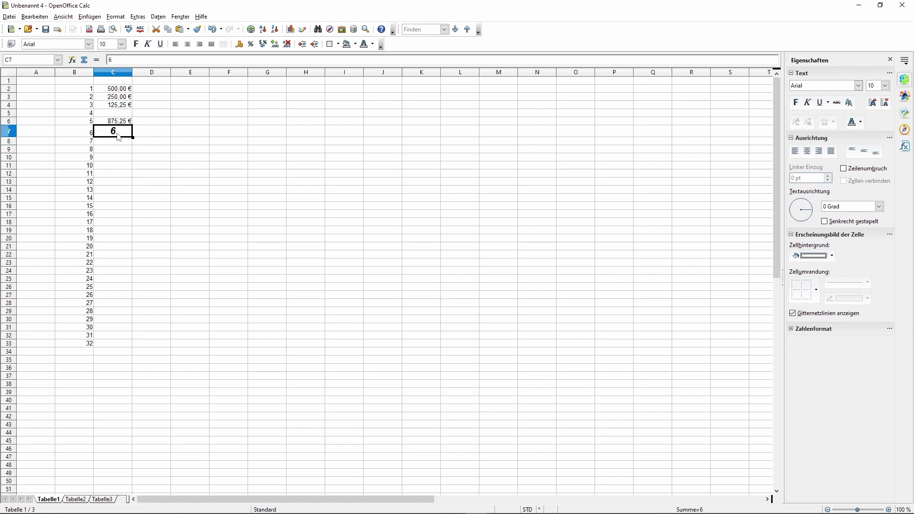
right_click(118, 133)
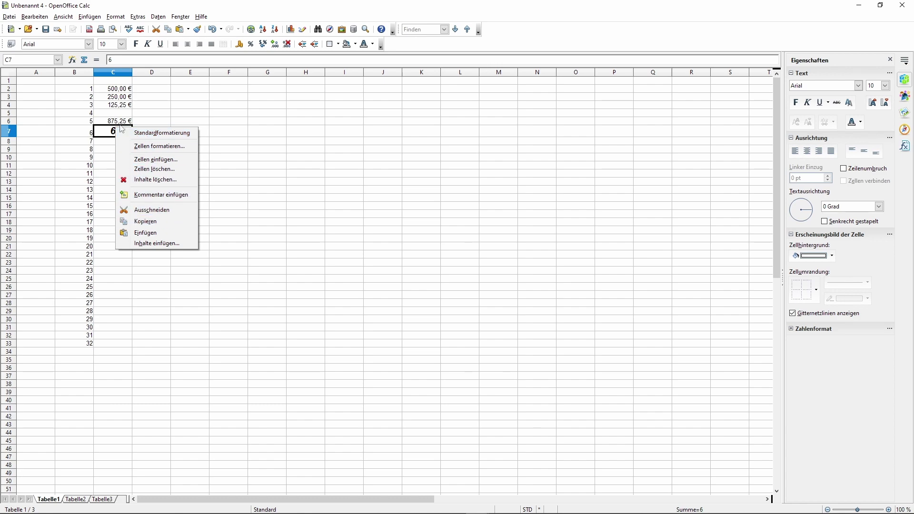
left_click(113, 132)
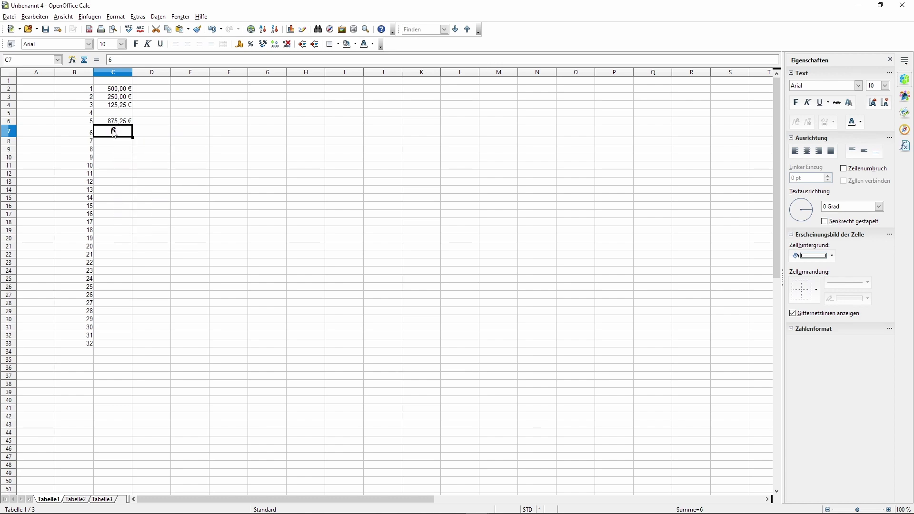
right_click(115, 133)
left_click(116, 19)
left_click(116, 19)
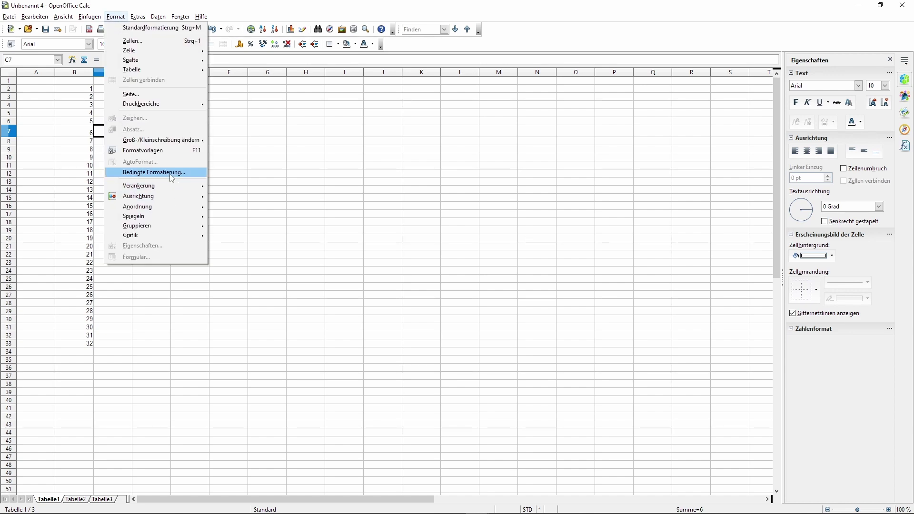
left_click(153, 172)
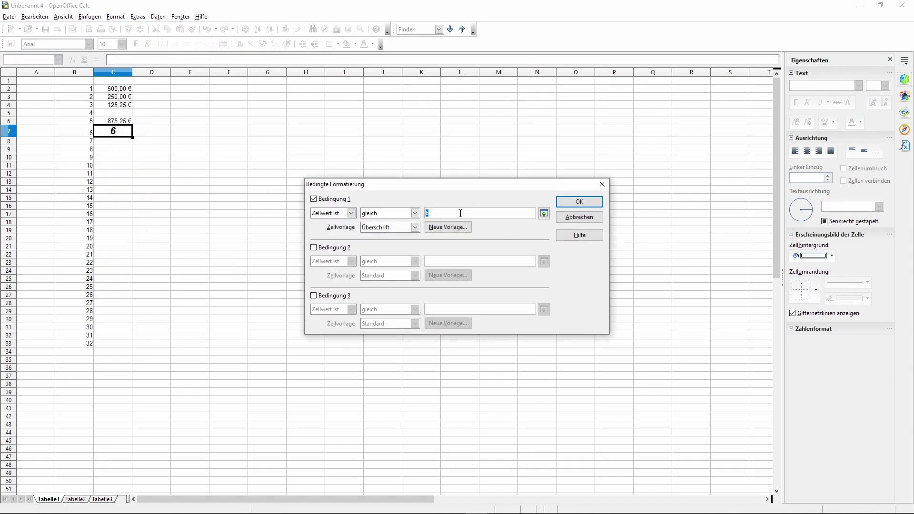
left_click(322, 250)
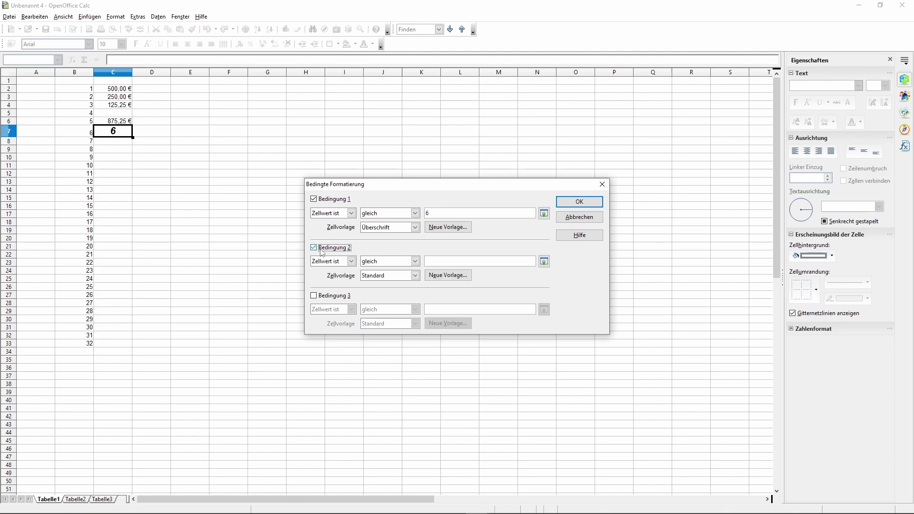
left_click(469, 261)
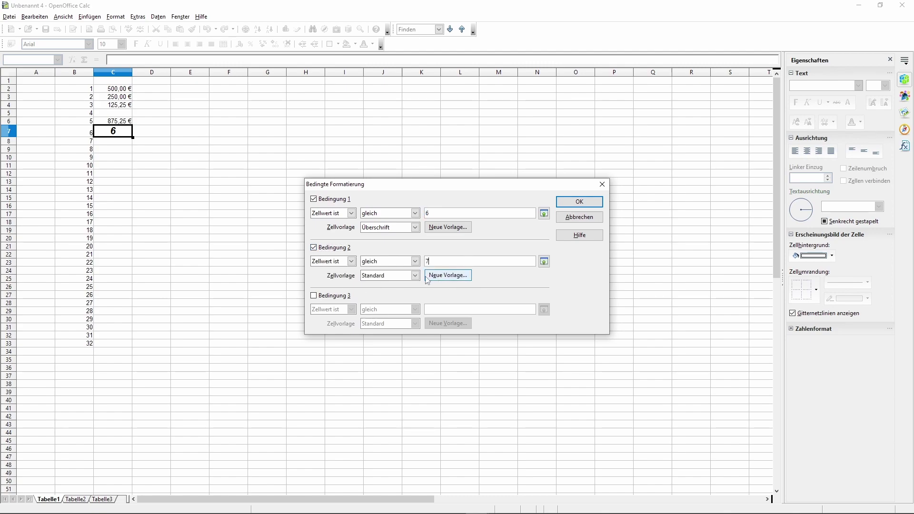
- Start a new cell style for condition 2 and give it the Währung number format
left_click(446, 276)
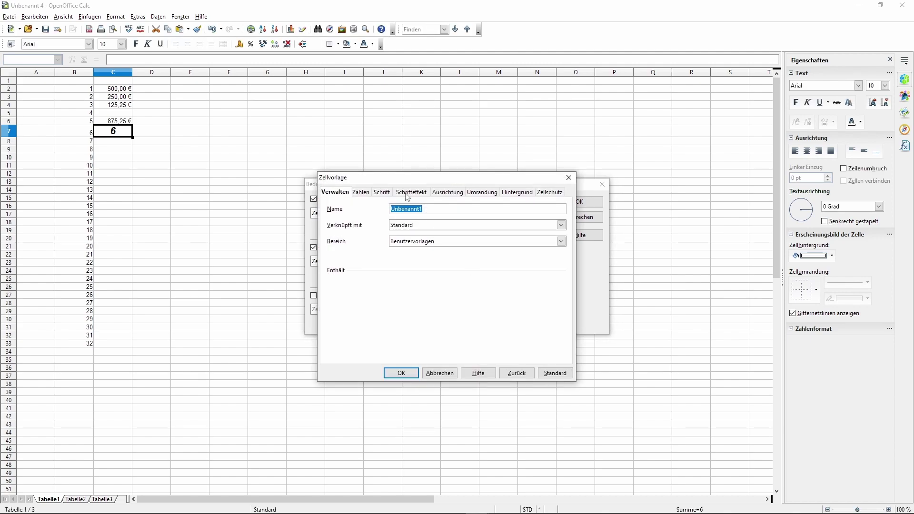
left_click(366, 194)
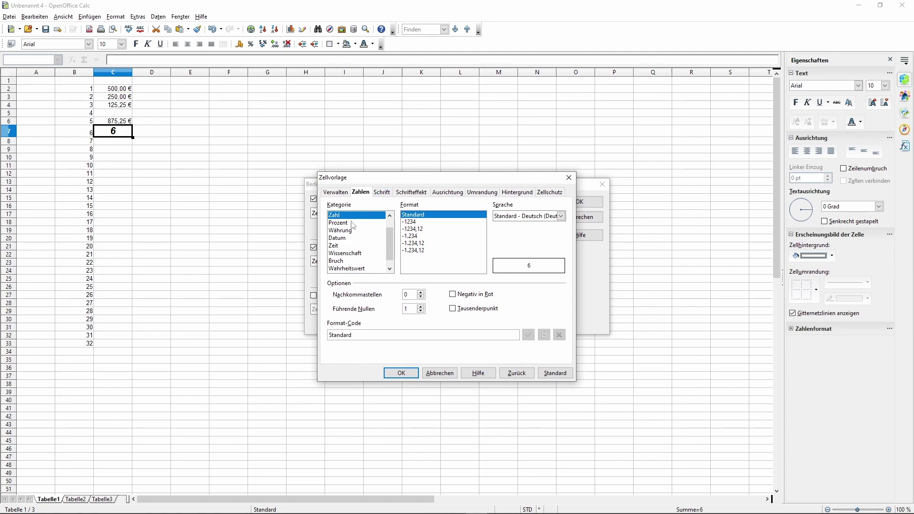
scroll(356, 235, "down", 1)
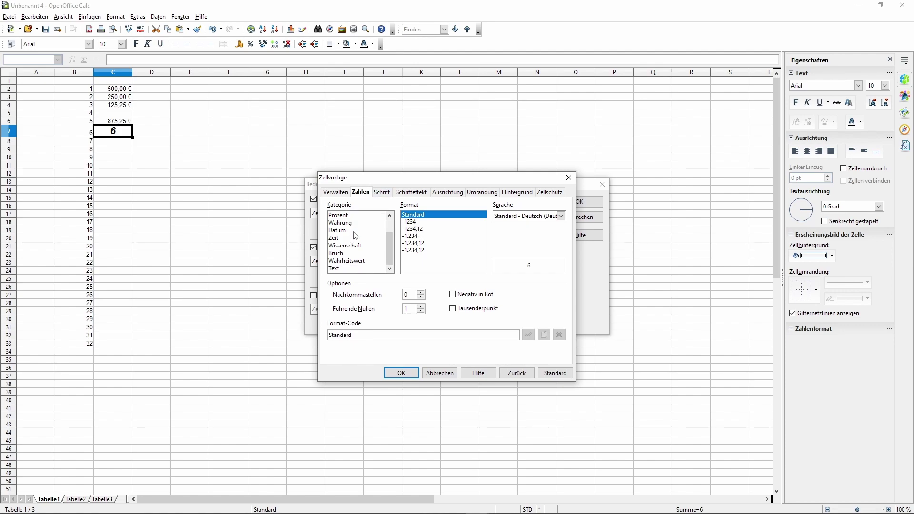
left_click(336, 270)
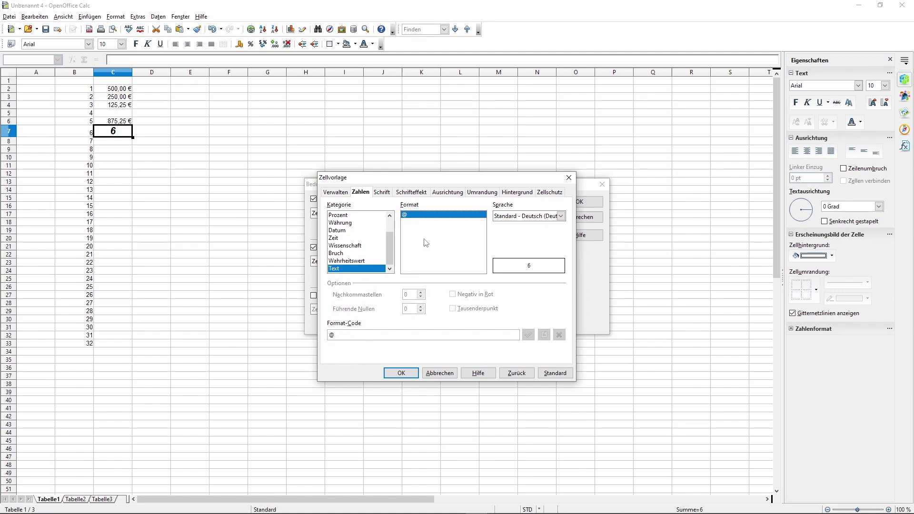
left_click(340, 223)
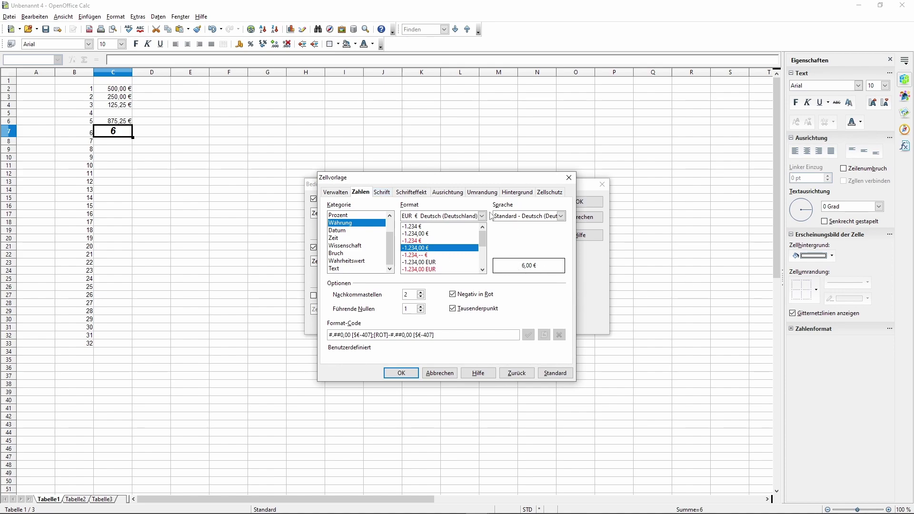
- Set the new style's font to Arial Black and its font colour to Rot
left_click(384, 193)
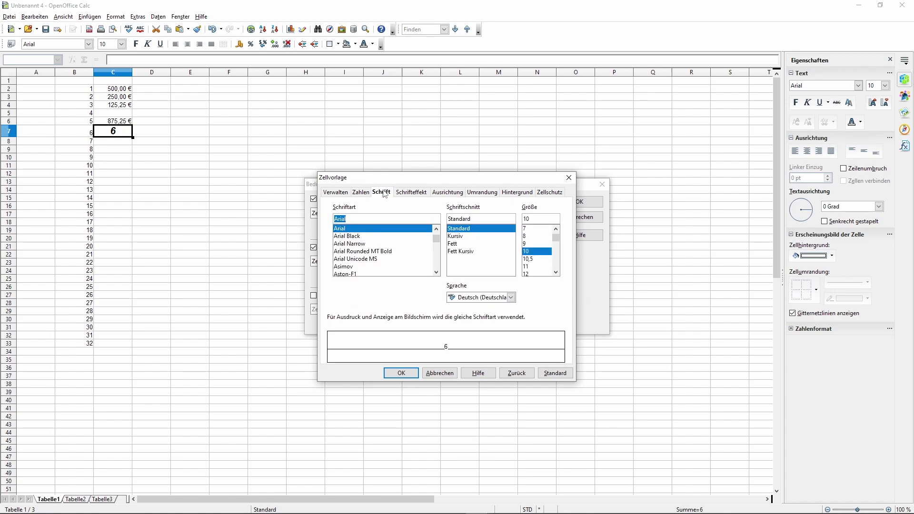
left_click(352, 236)
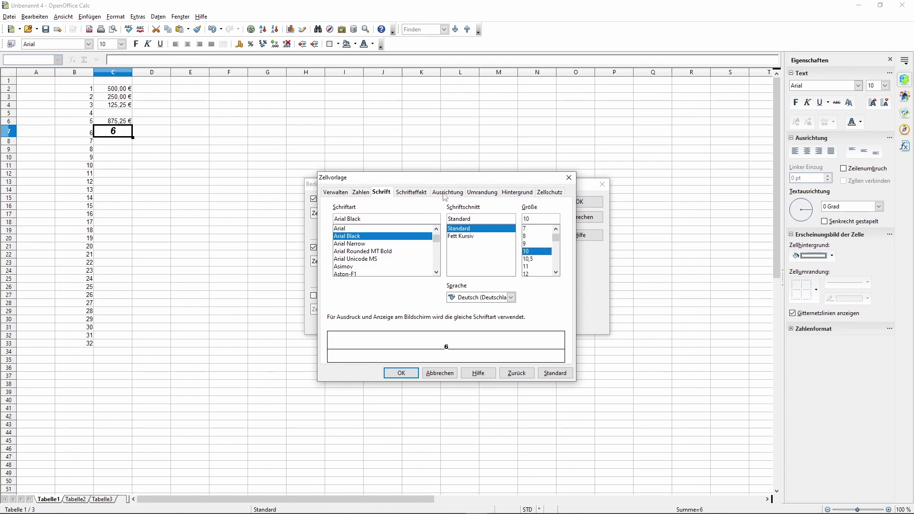
left_click(410, 193)
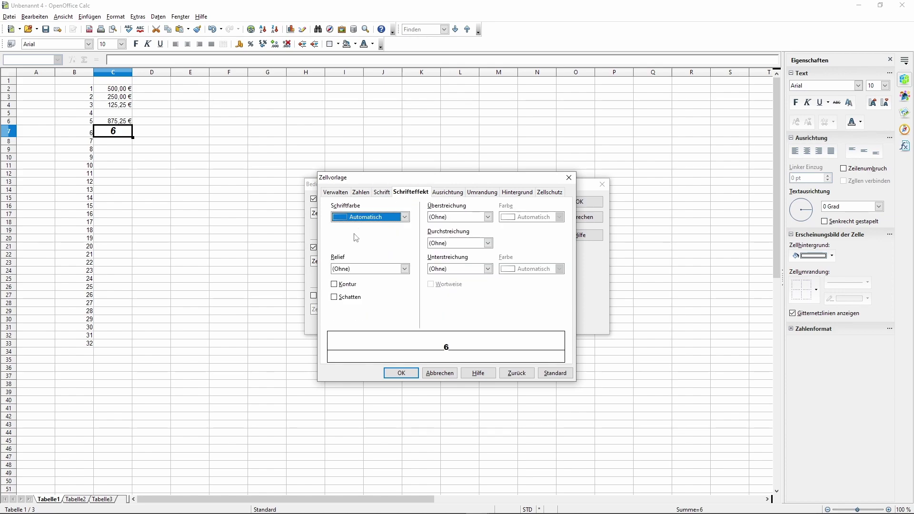
left_click(363, 222)
scroll(361, 238, "down", 5)
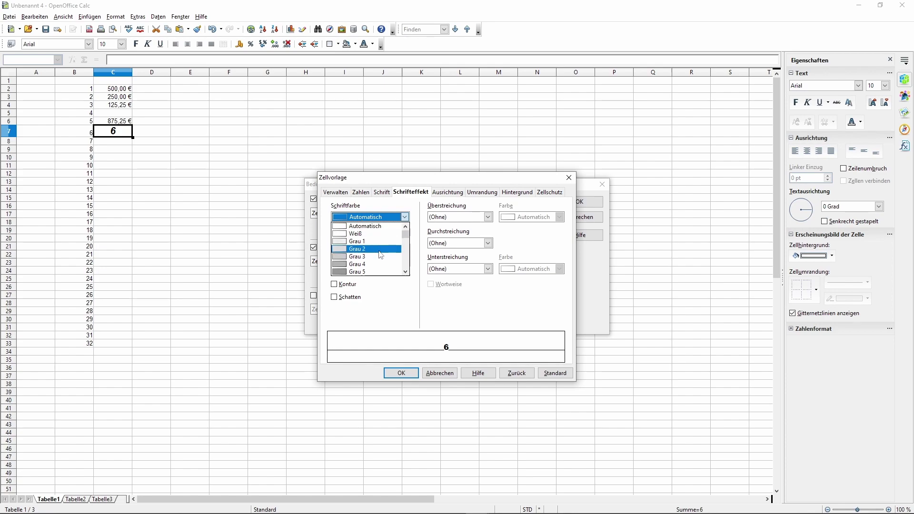
left_click(360, 235)
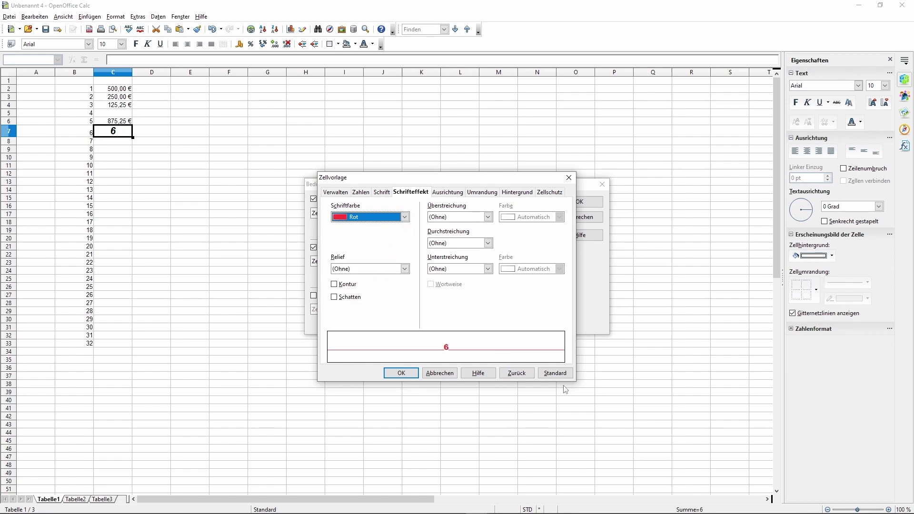
- Save the new style for condition 2, apply the conditional formatting and enter 7 in C7
left_click(416, 374)
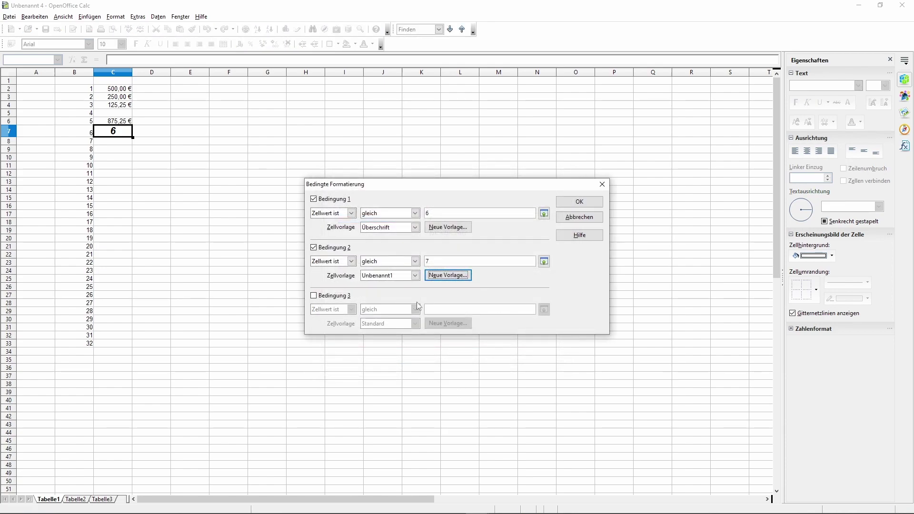
left_click(580, 202)
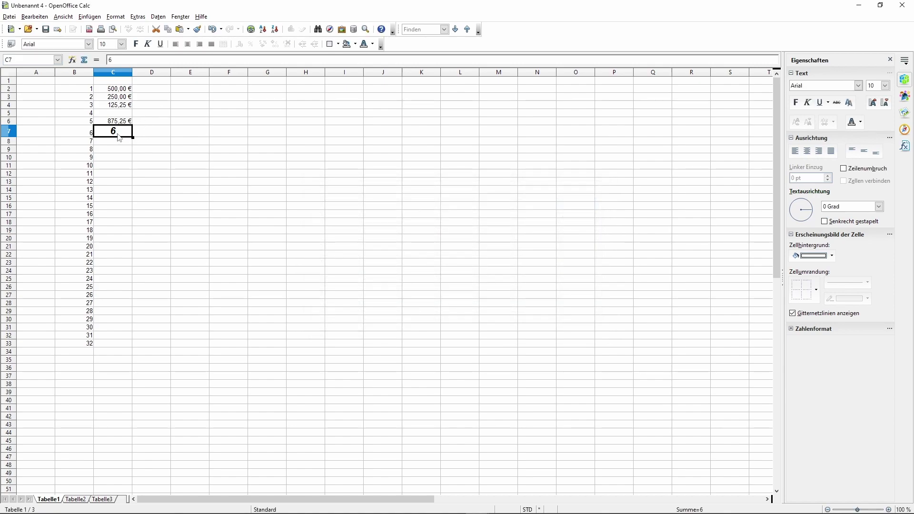
type("7")
key("Return")
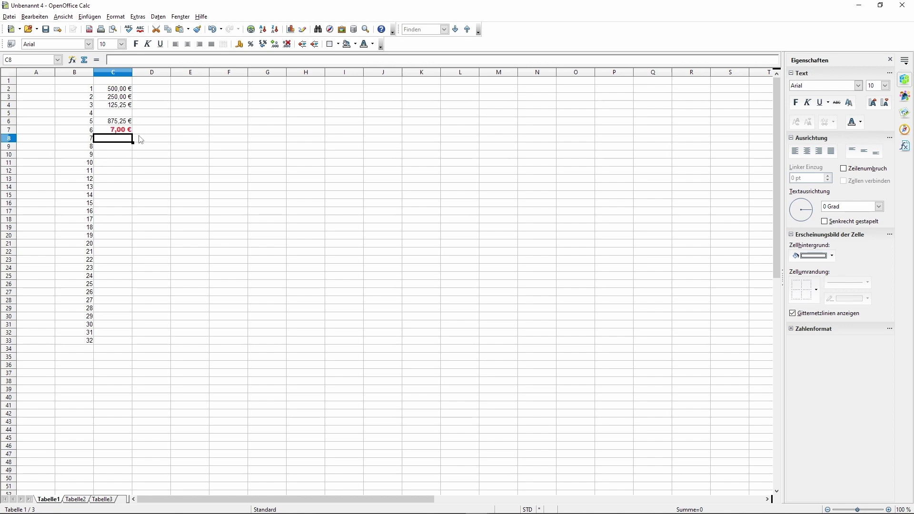
- Create a new HTML document and write the sample text "Ncnvbcvbn" on its first line
left_click(8, 18)
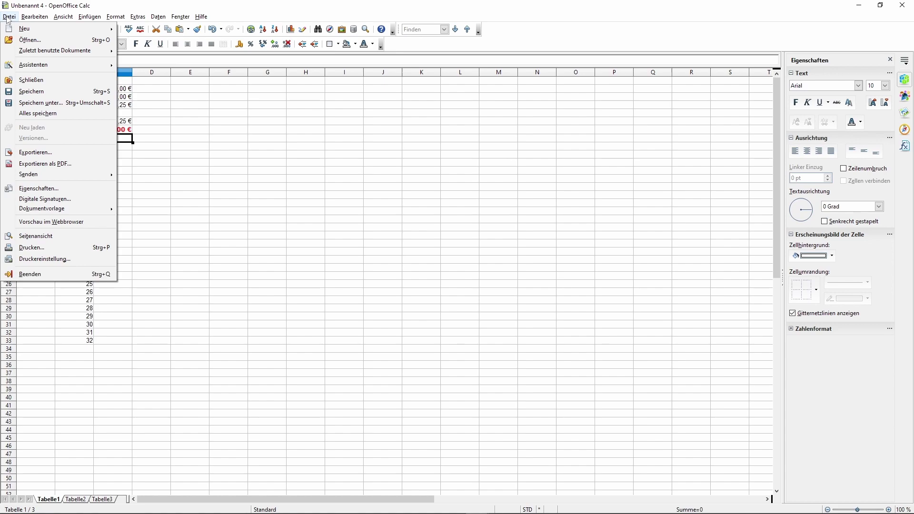
mouse_move(26, 33)
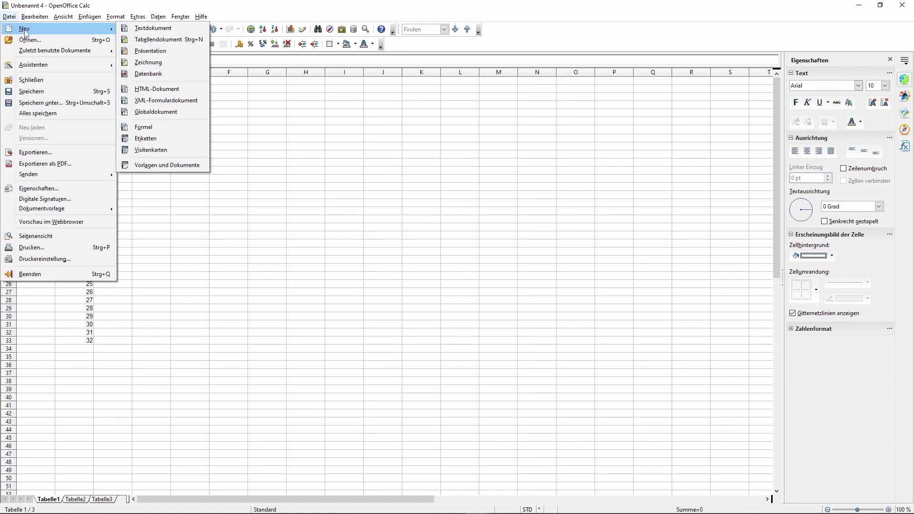
left_click(146, 88)
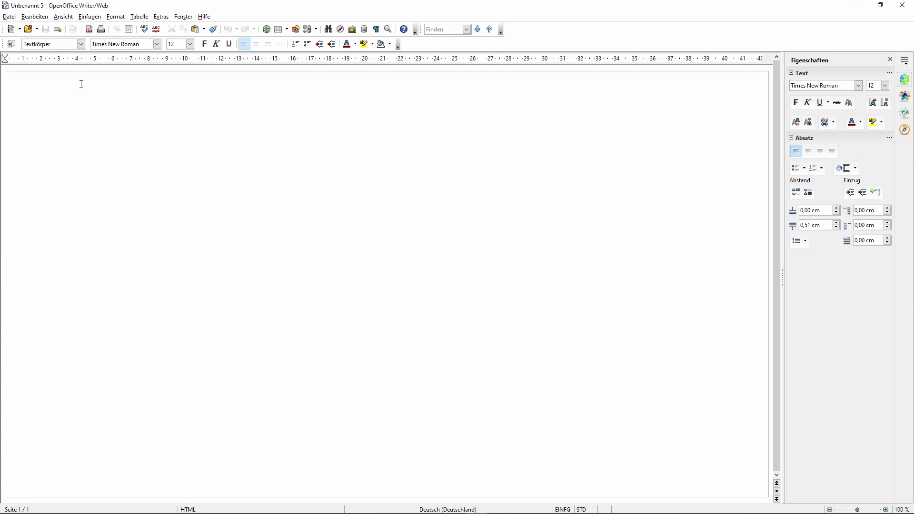
type("ncnvbcvbn")
key("Return")
- Insert the photo 20200815_170243.jpg from the Bilder folder below the text in the HTML document
left_click(94, 18)
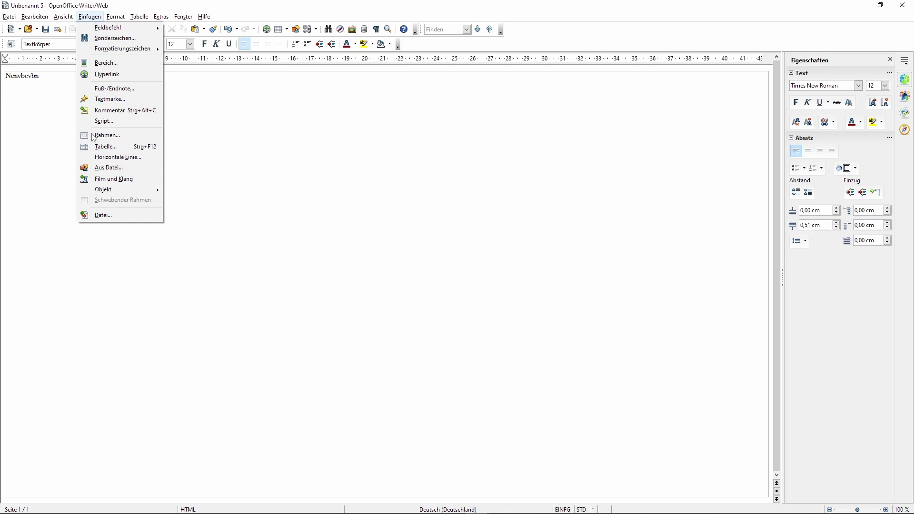
left_click(109, 168)
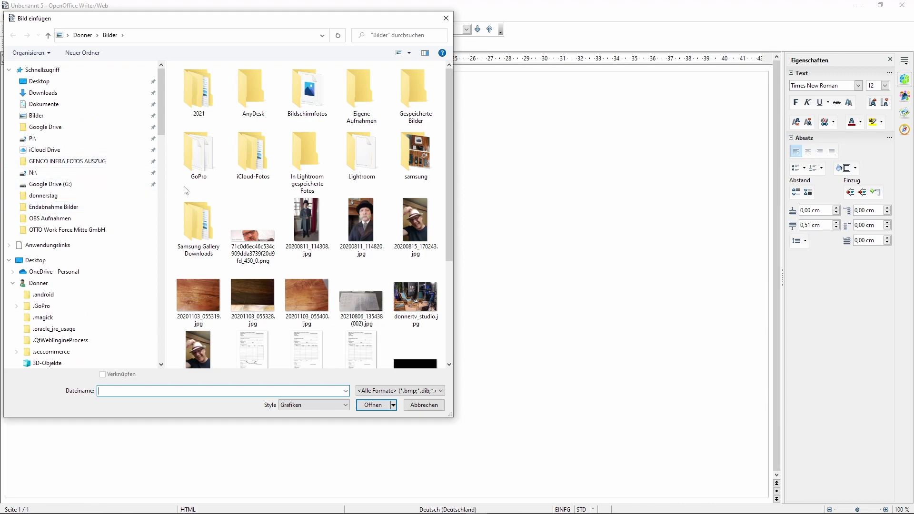
double_click(417, 219)
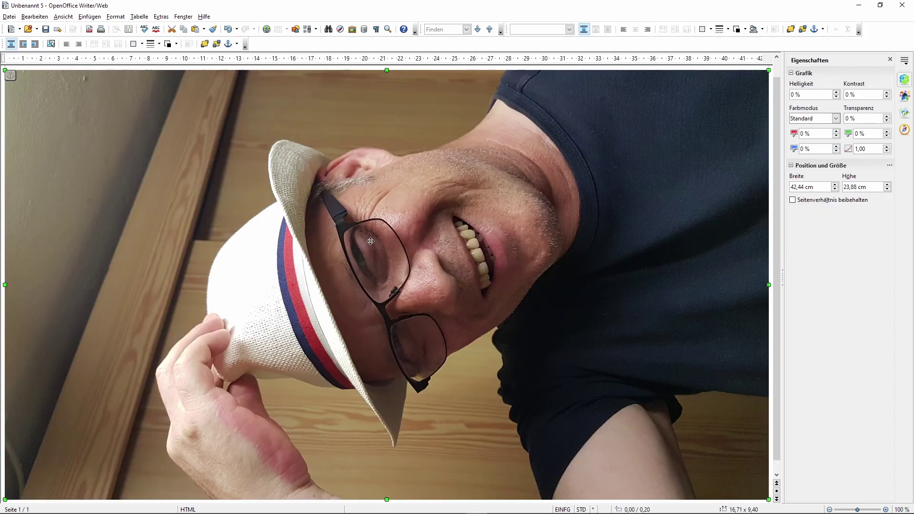
scroll(371, 242, "down", 1)
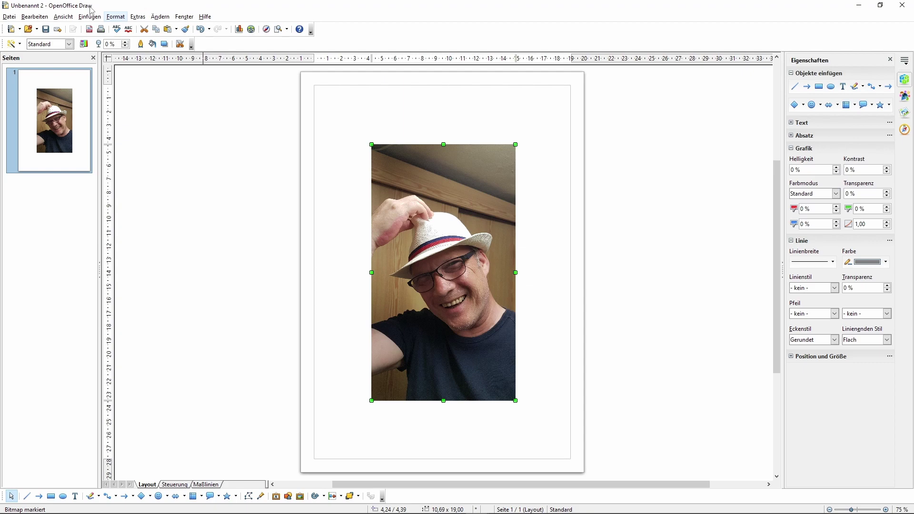
- In the Draw document, reset the rotated photo to its original size and copy it
right_click(424, 232)
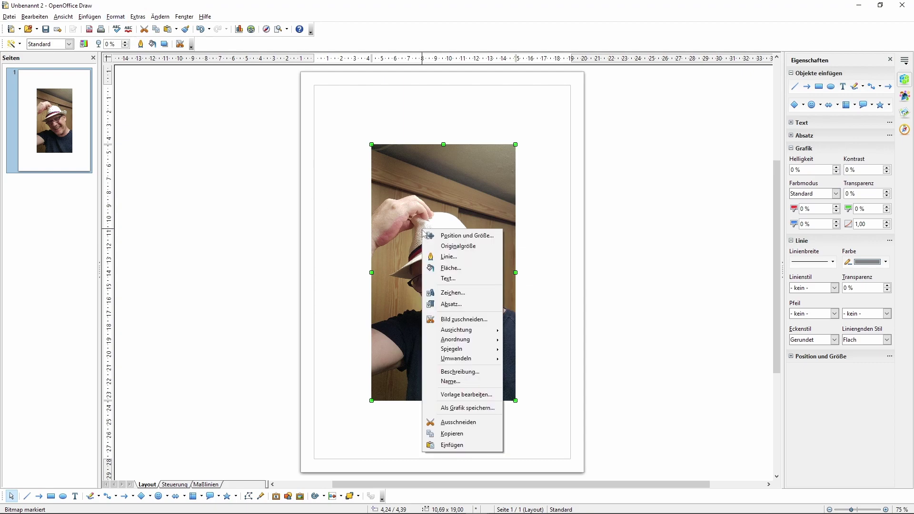
left_click(456, 246)
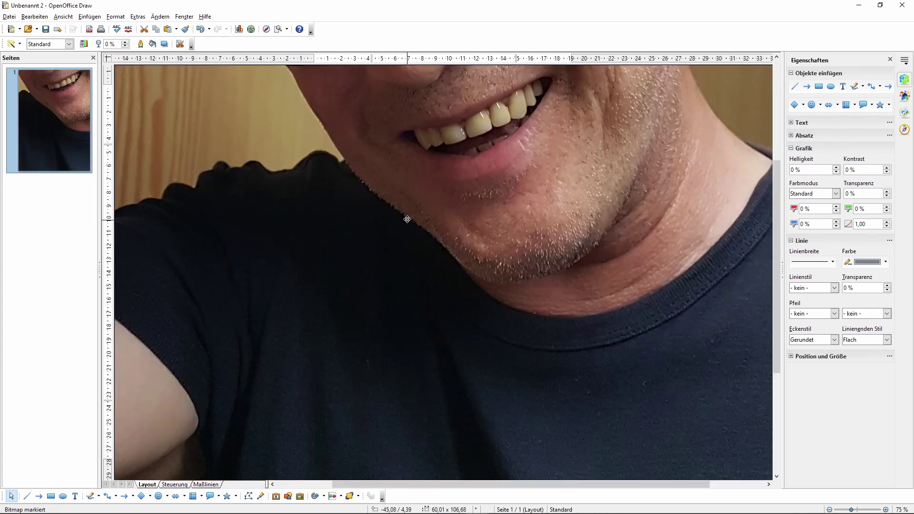
right_click(408, 222)
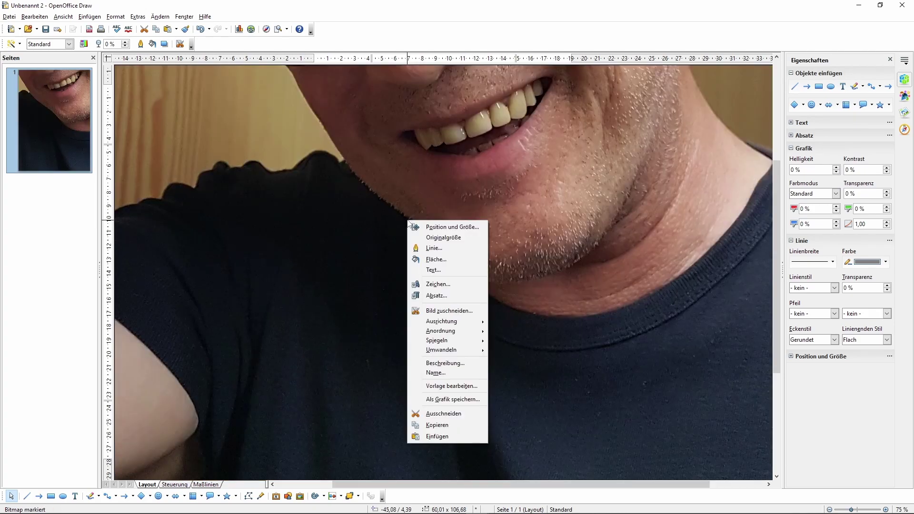
left_click(443, 427)
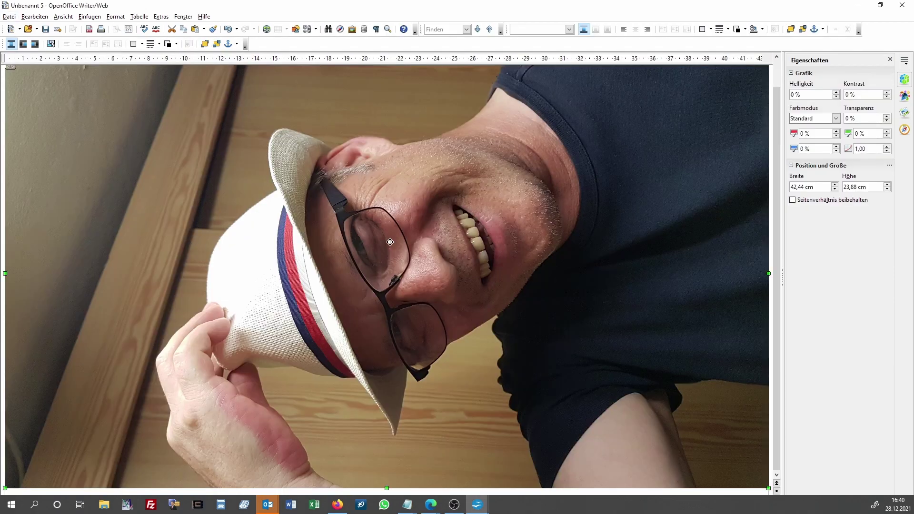
- Delete the sideways photo from the HTML document, and undo the deletion
key("Delete")
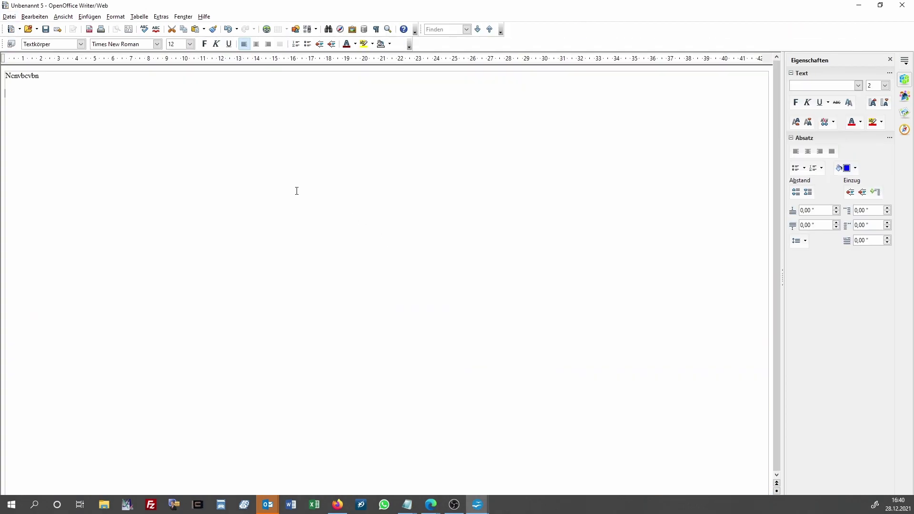
key("ctrl+z")
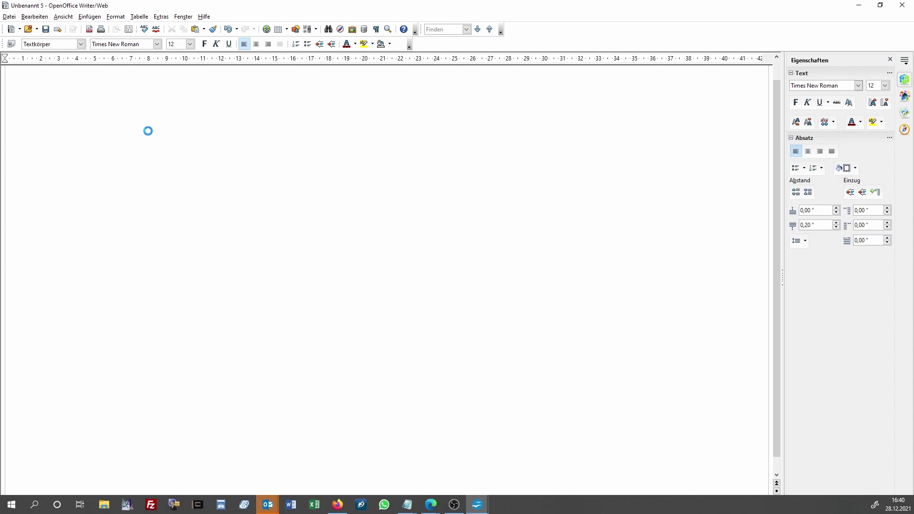